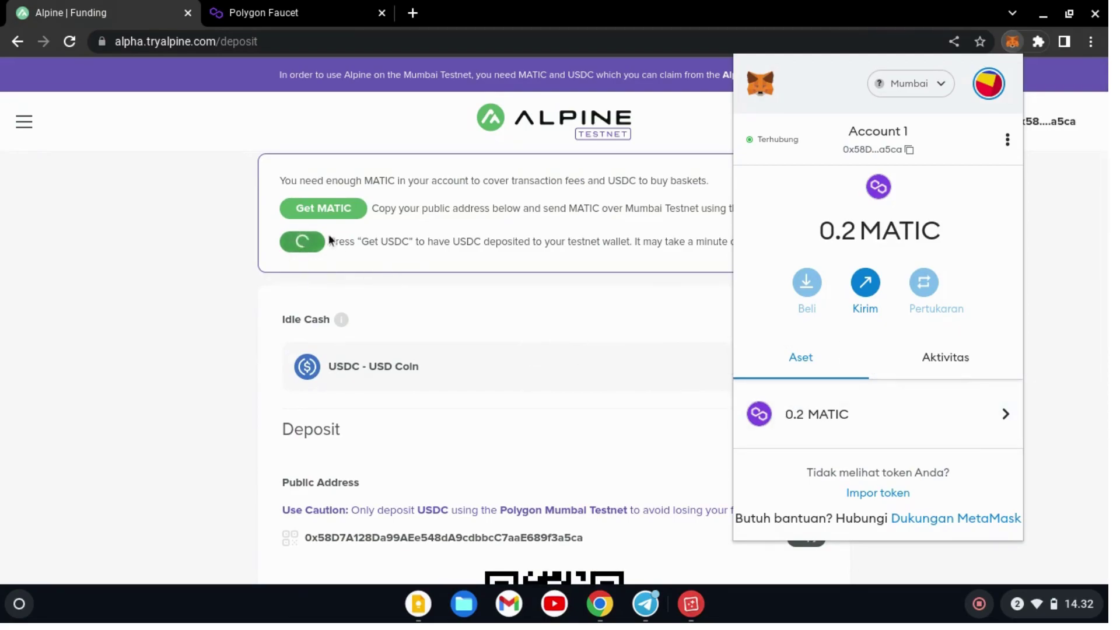
Dismiss the MetaMask wallet popup, switch to Telegram and copy the USDC smart contract address from the Alpine DeFi post
{"action": "scroll", "coordinate": [875, 397], "scroll_direction": "down", "scroll_amount": 1}
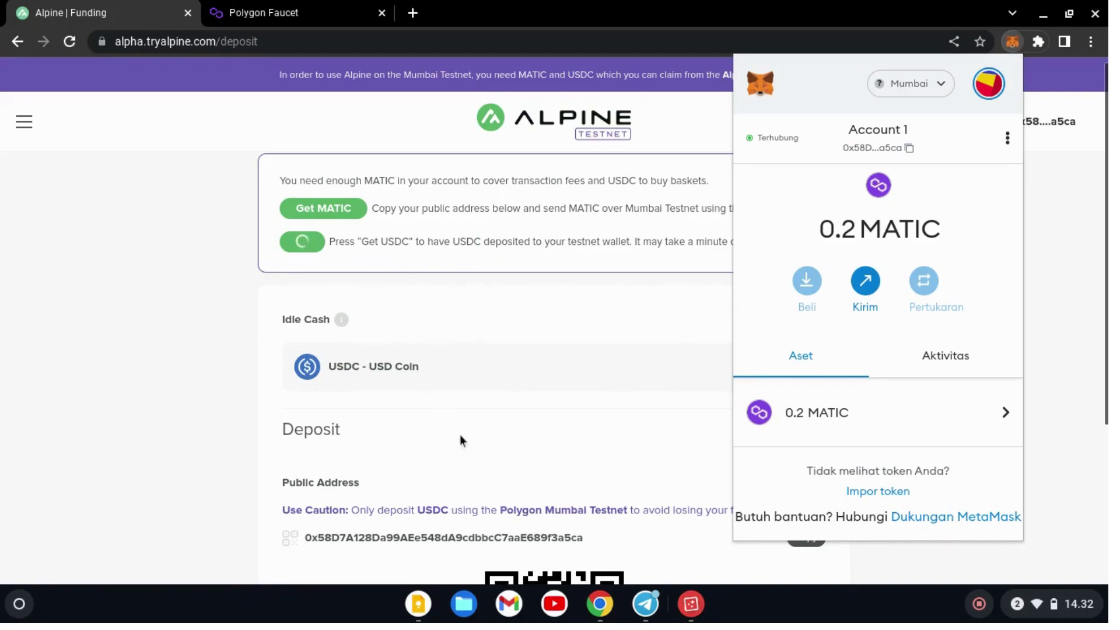
{"action": "scroll", "coordinate": [492, 419], "scroll_direction": "down", "scroll_amount": 1}
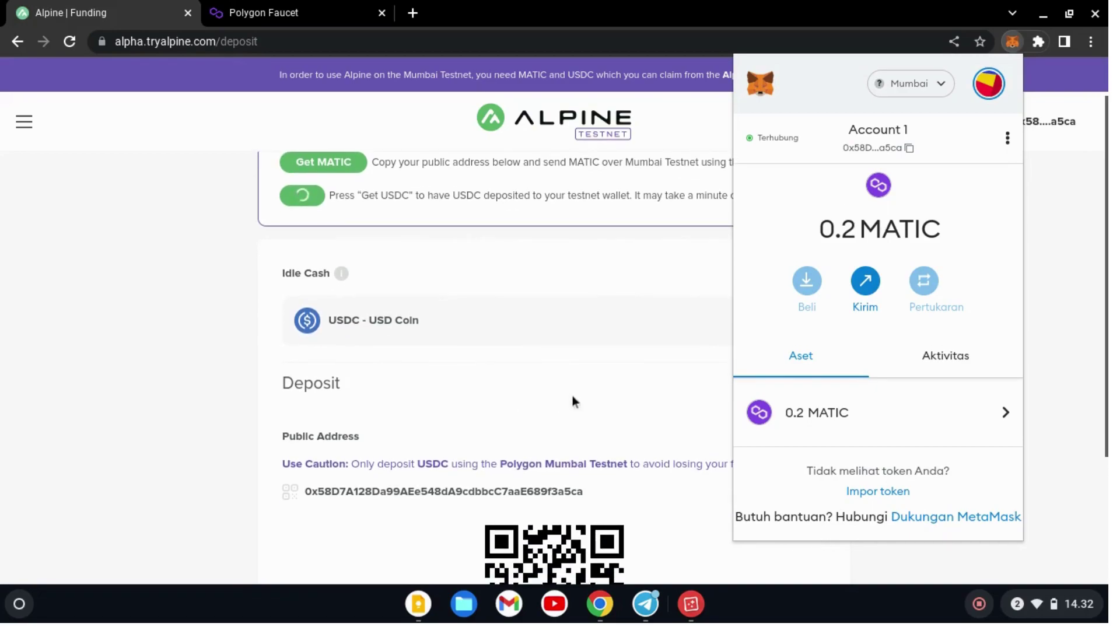
{"action": "left_click", "coordinate": [656, 333]}
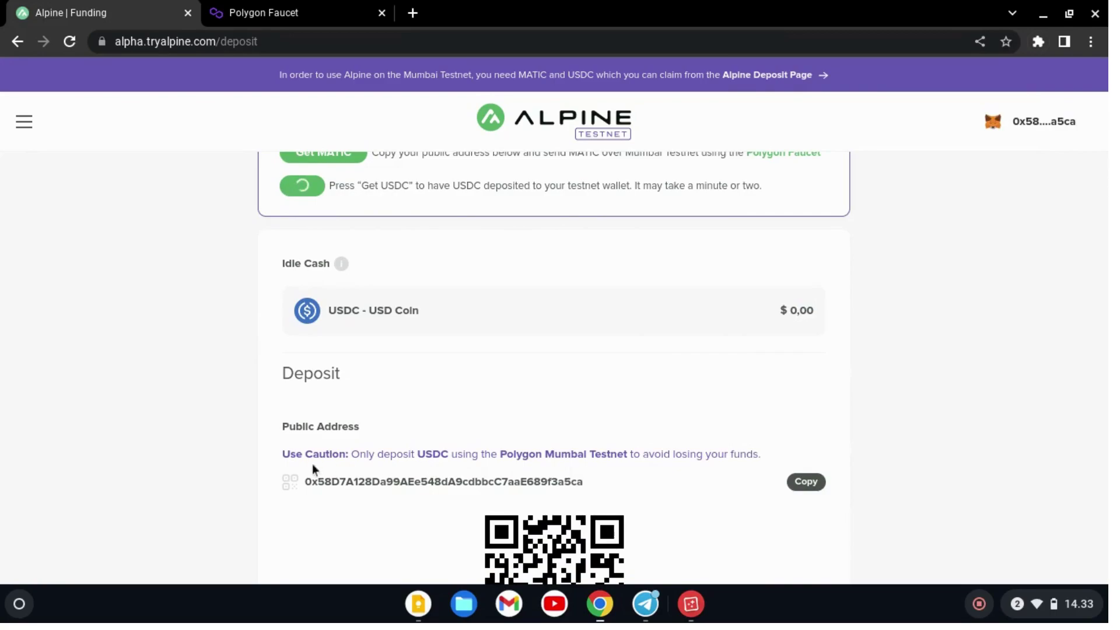
{"action": "left_click", "coordinate": [646, 605]}
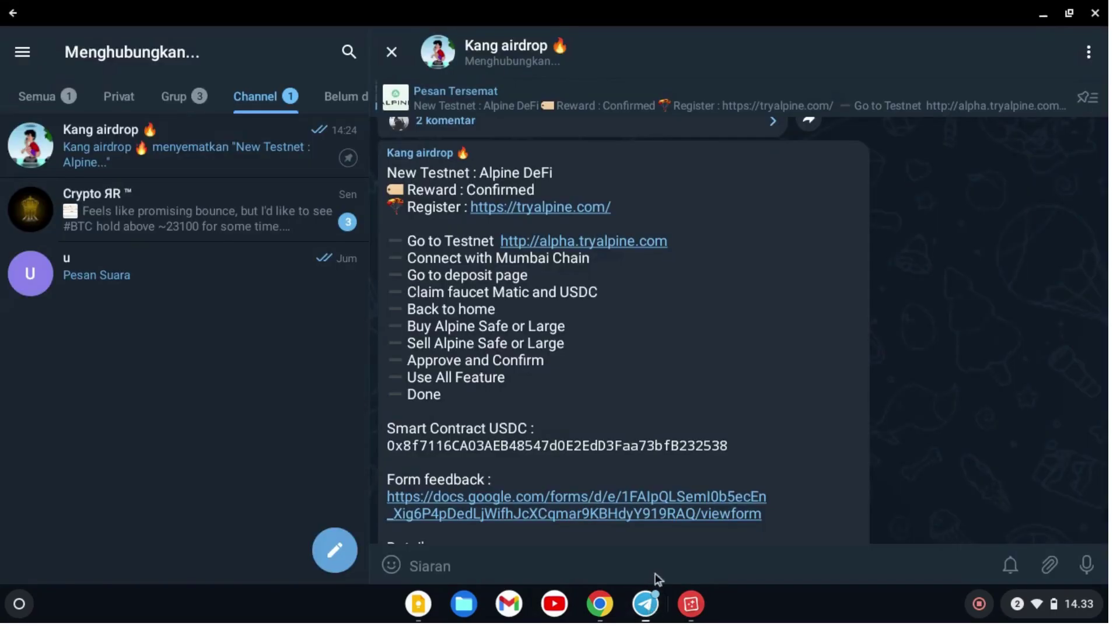
{"action": "left_click", "coordinate": [553, 443]}
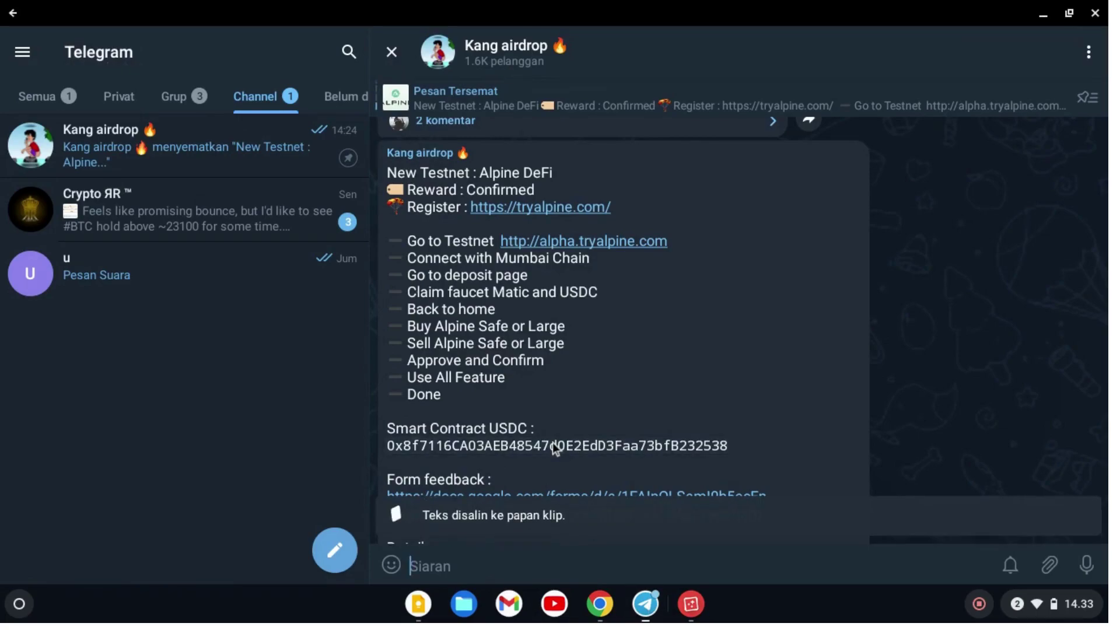
Switch back to Chrome and check the assets in the MetaMask wallet over the Alpine deposit page
{"action": "left_click", "coordinate": [601, 607]}
{"action": "left_click", "coordinate": [1039, 42]}
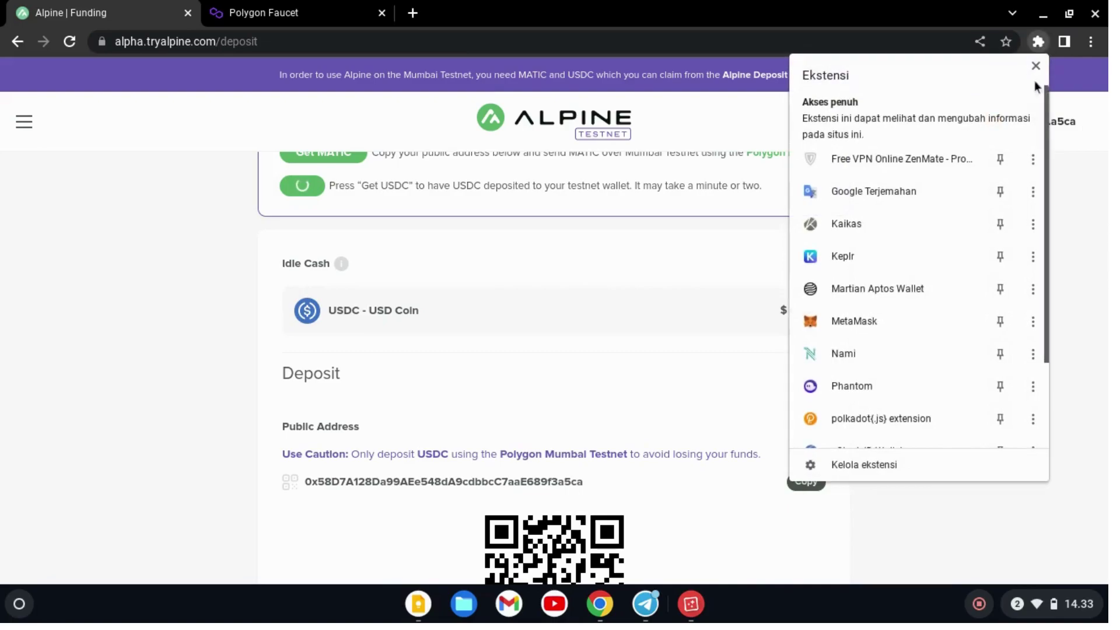
{"action": "left_click", "coordinate": [847, 311]}
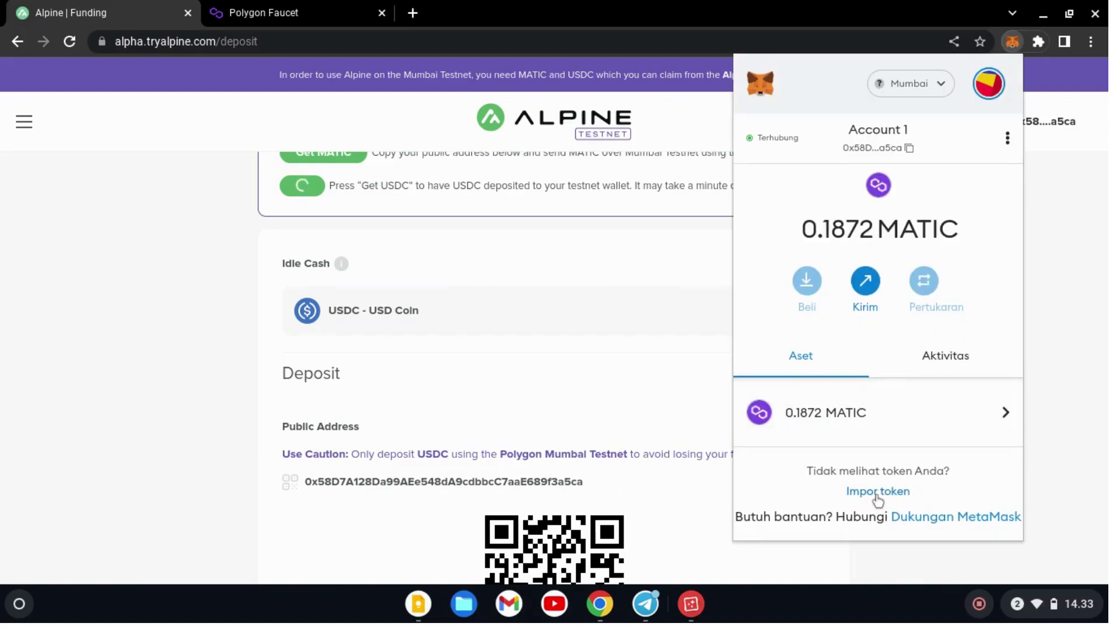
{"action": "left_click", "coordinate": [1044, 60]}
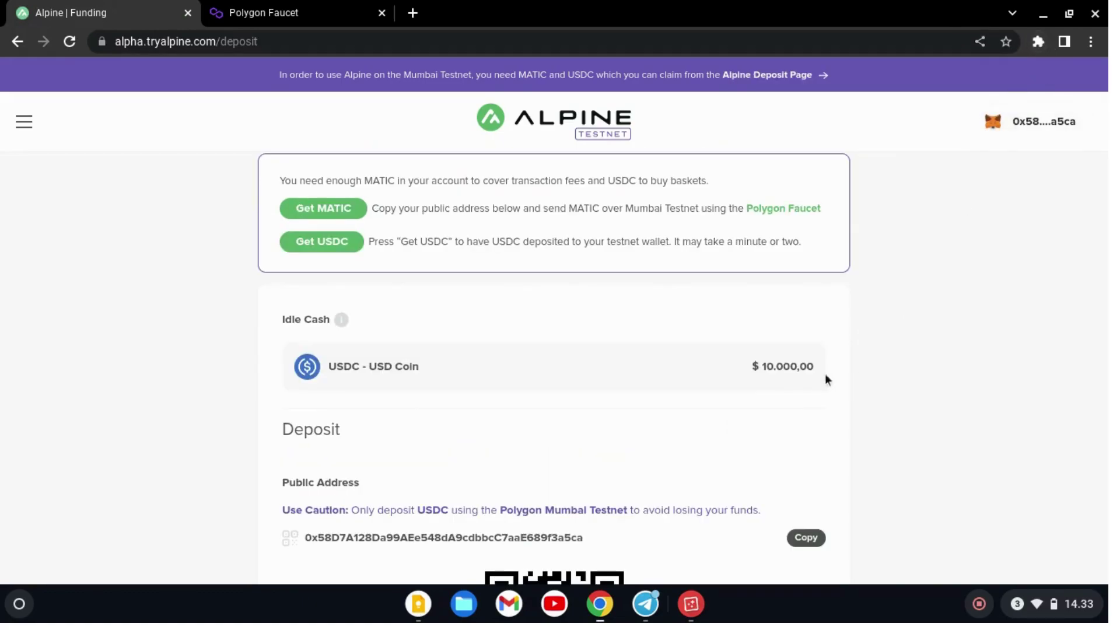
Check the USDC idle cash amount on the deposit page and reread the Alpine task list in Telegram
{"action": "left_click_drag", "start_coordinate": [828, 366], "coordinate": [751, 366]}
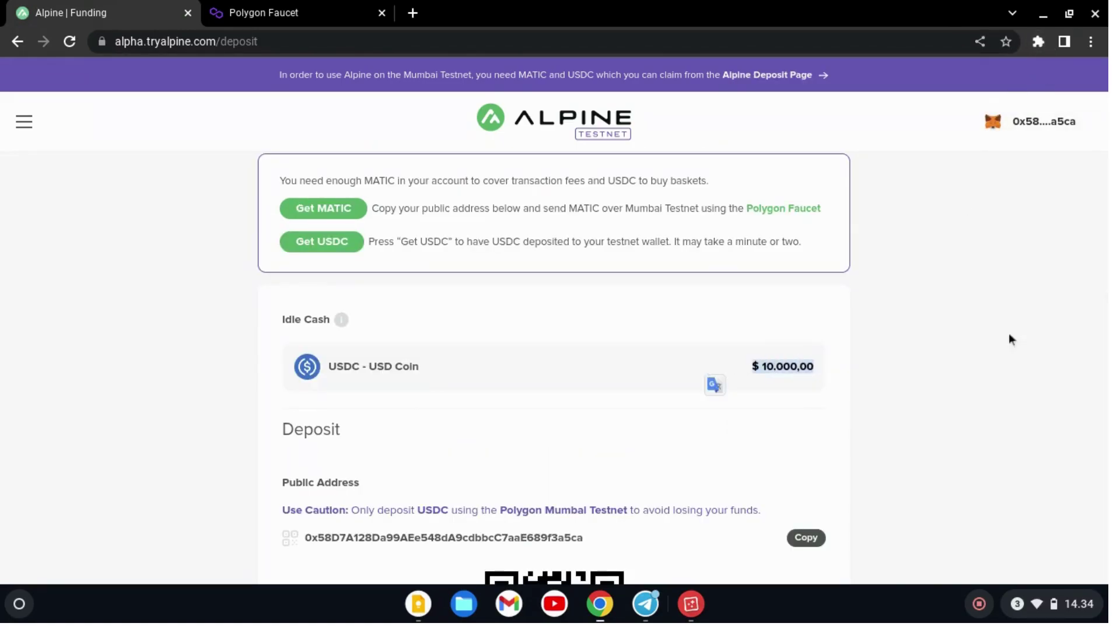
{"action": "left_click", "coordinate": [535, 312]}
{"action": "left_click", "coordinate": [653, 601]}
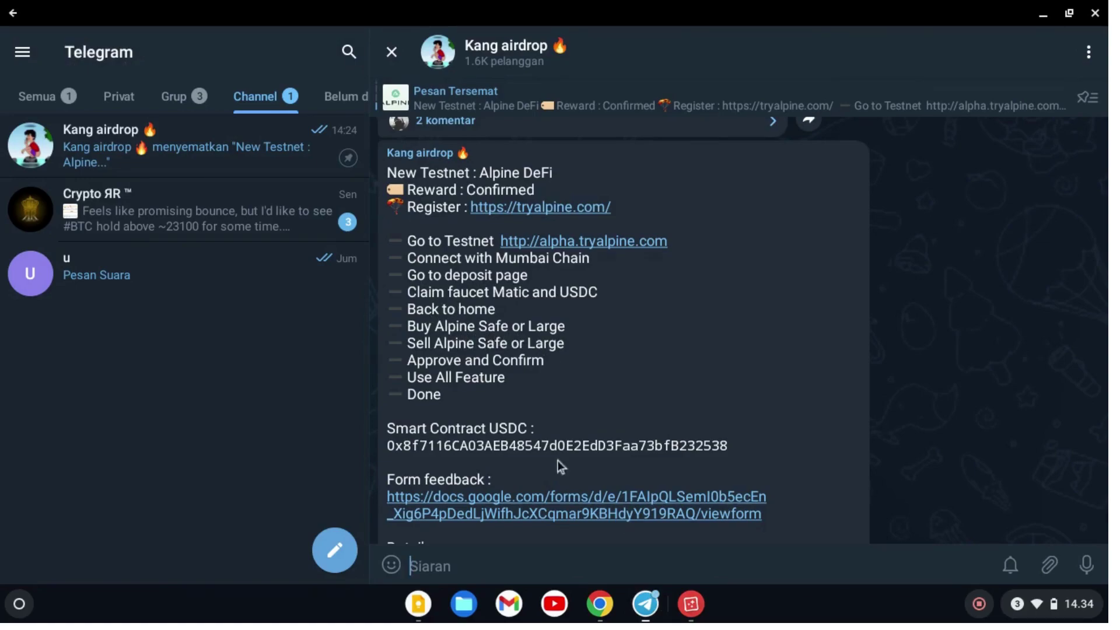
{"action": "left_click", "coordinate": [599, 603]}
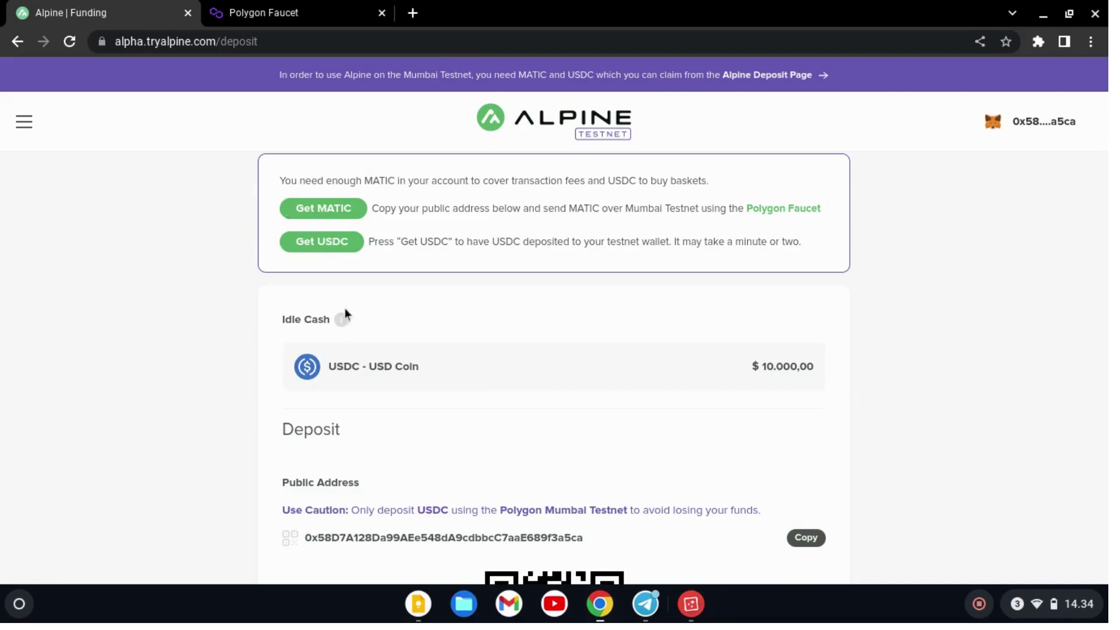
Go to the Alpine home page and open the Alpine Save basket from the Baskets section
{"action": "left_click", "coordinate": [27, 126]}
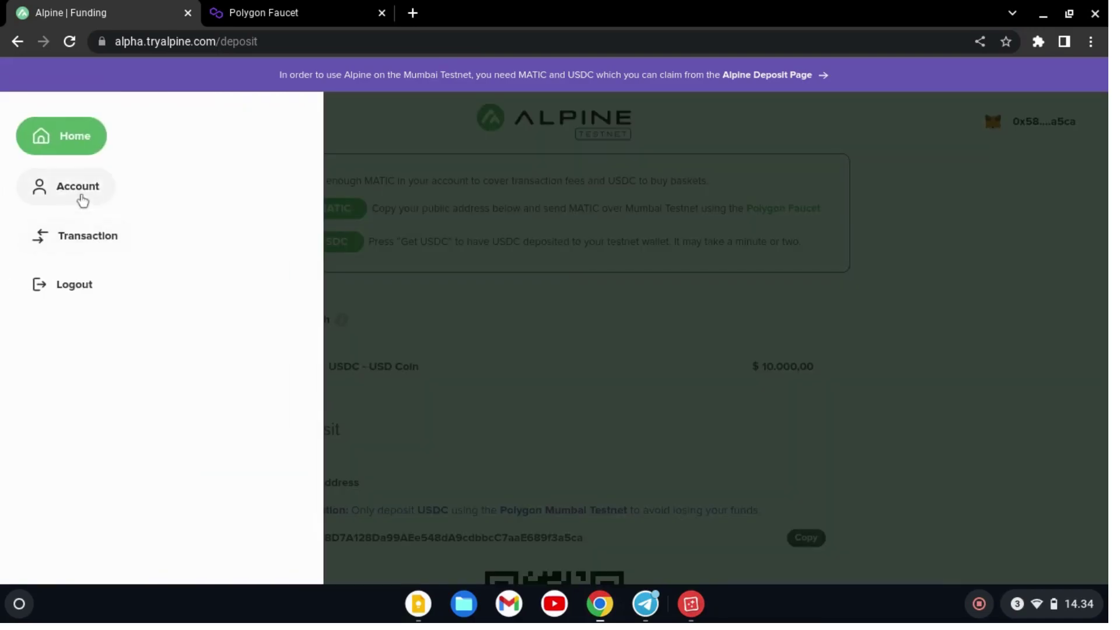
{"action": "left_click", "coordinate": [63, 137]}
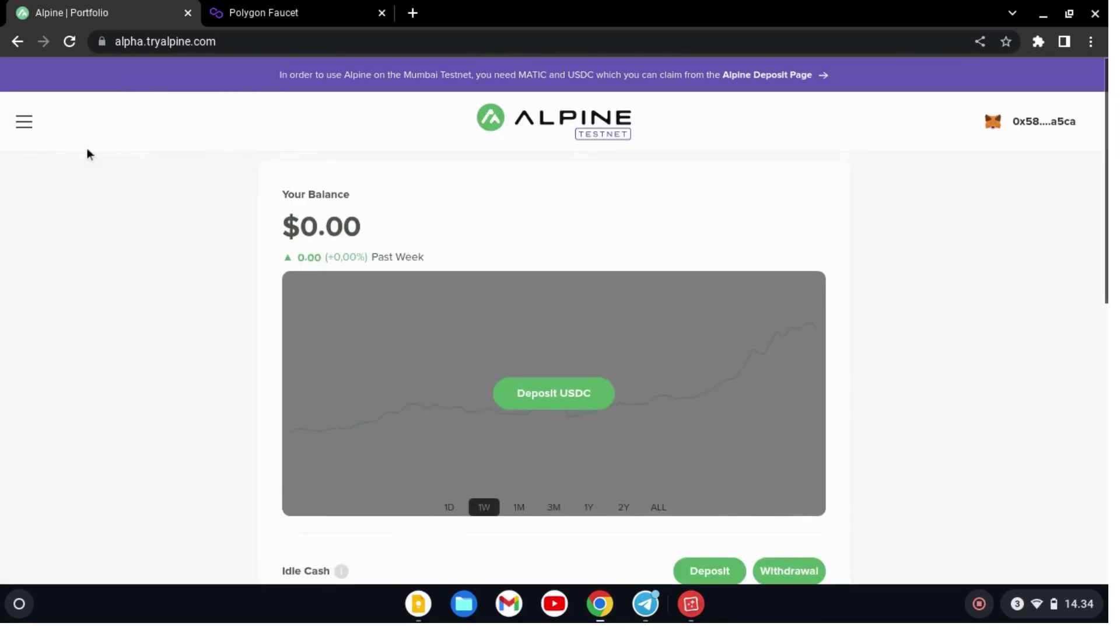
{"action": "scroll", "coordinate": [463, 176], "scroll_direction": "down", "scroll_amount": 4}
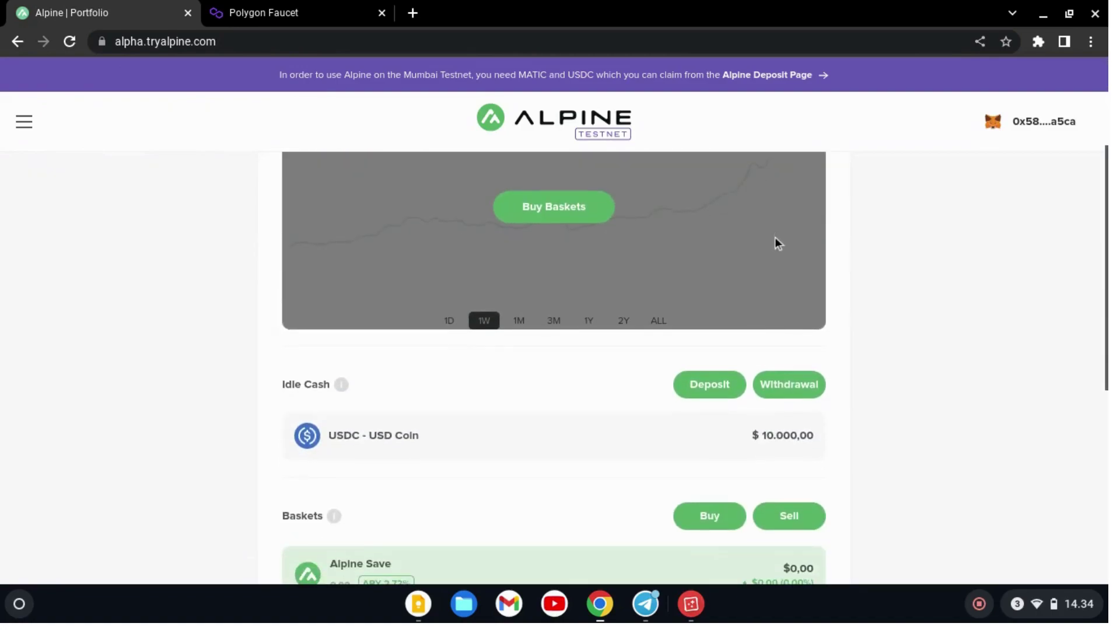
{"action": "scroll", "coordinate": [542, 274], "scroll_direction": "down", "scroll_amount": 3}
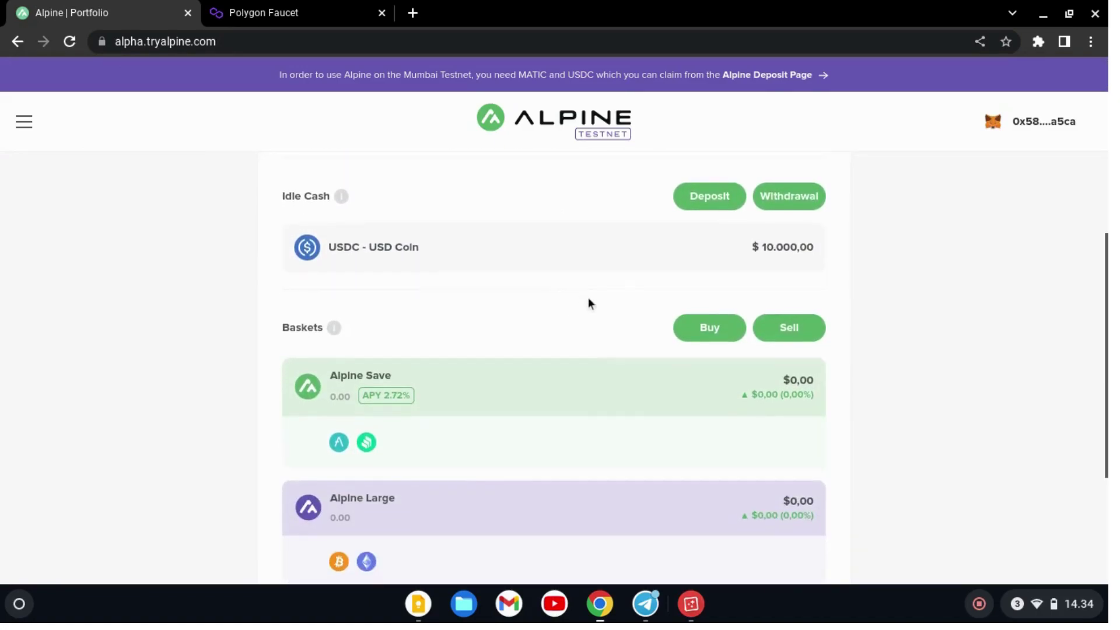
{"action": "left_click", "coordinate": [552, 349]}
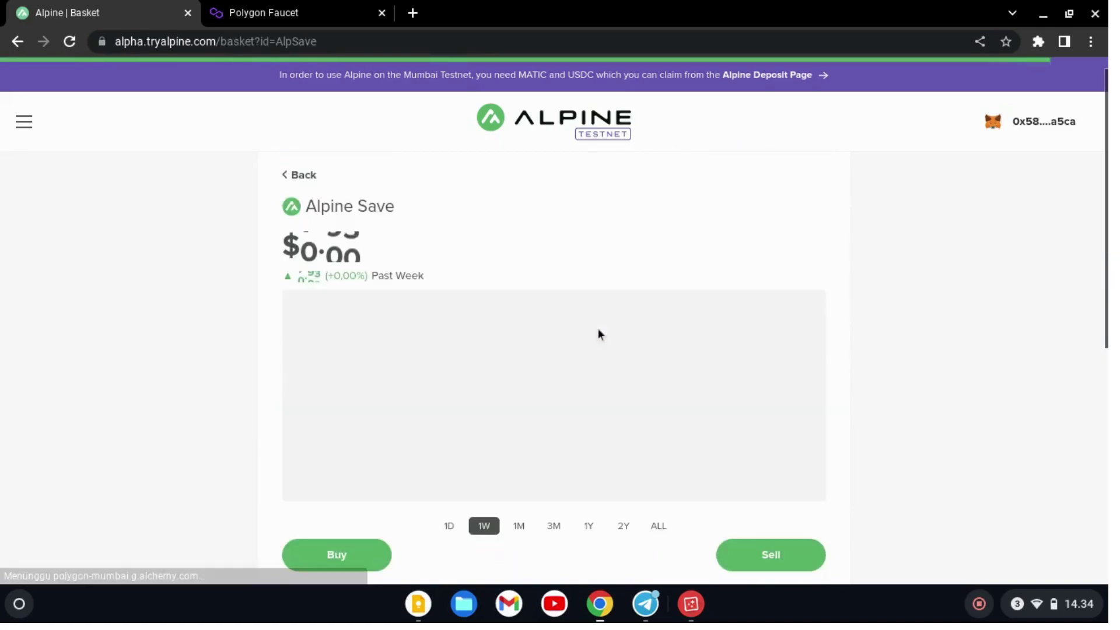
Open the purchase form from the Alpine Save basket and check the buying instructions in the Telegram post
{"action": "scroll", "coordinate": [524, 258], "scroll_direction": "down", "scroll_amount": 2}
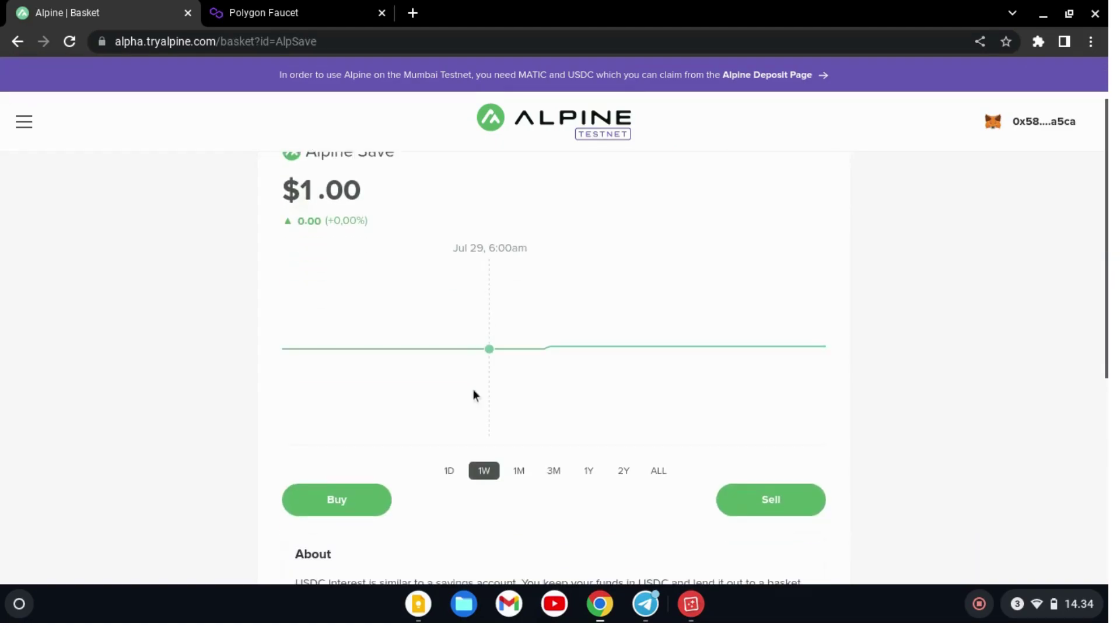
{"action": "left_click", "coordinate": [344, 489]}
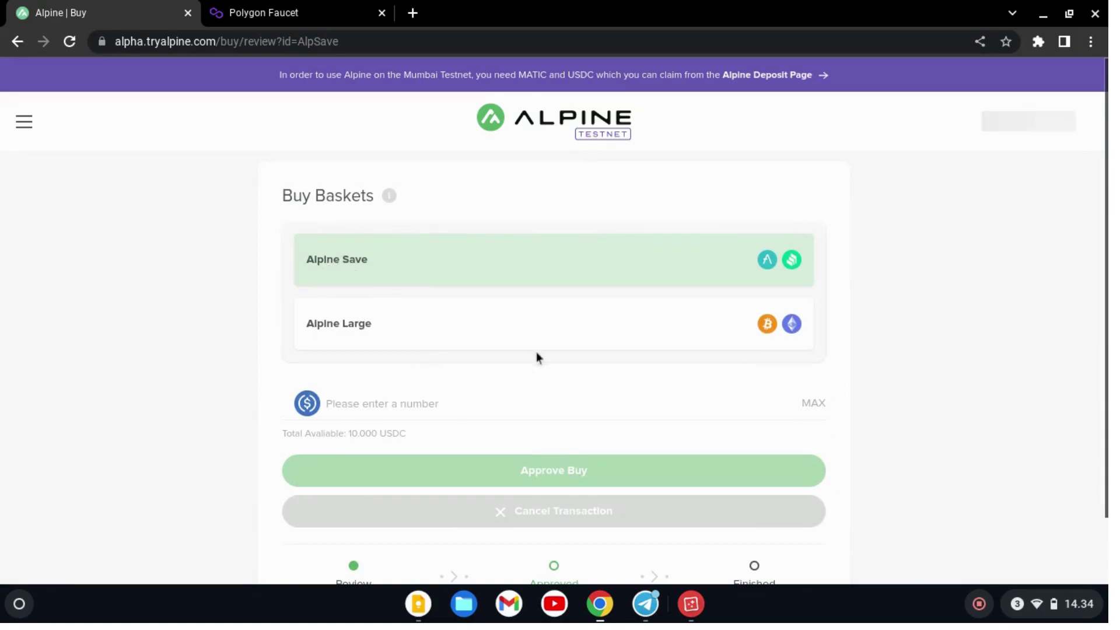
{"action": "left_click", "coordinate": [645, 605]}
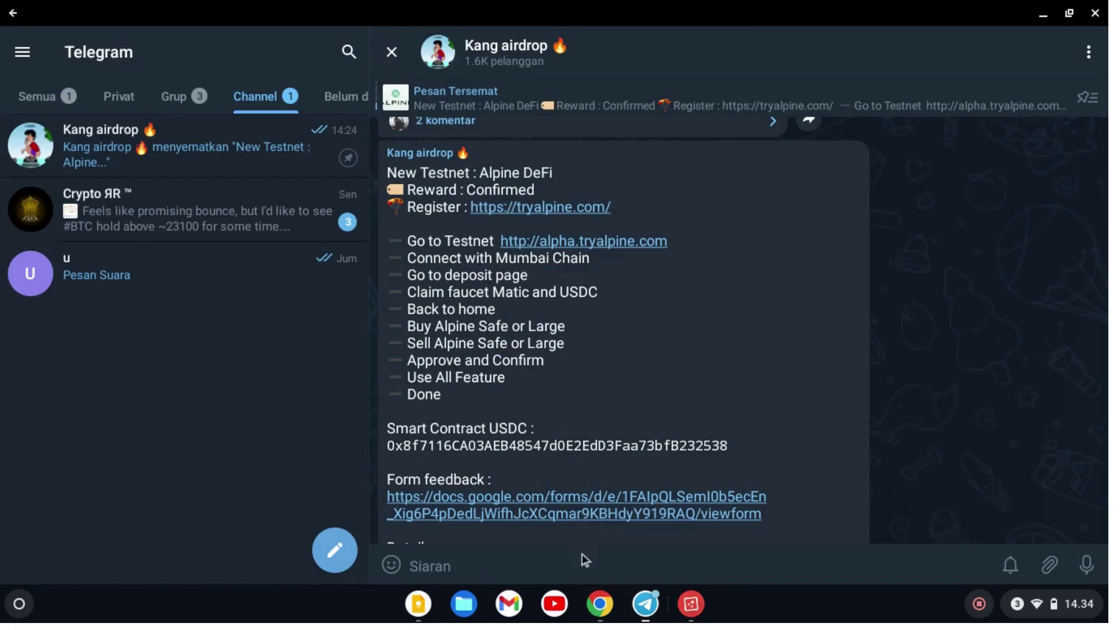
{"action": "left_click", "coordinate": [599, 604]}
Try both basket options in the Buy Baskets form and choose Alpine Large
{"action": "left_click", "coordinate": [346, 326]}
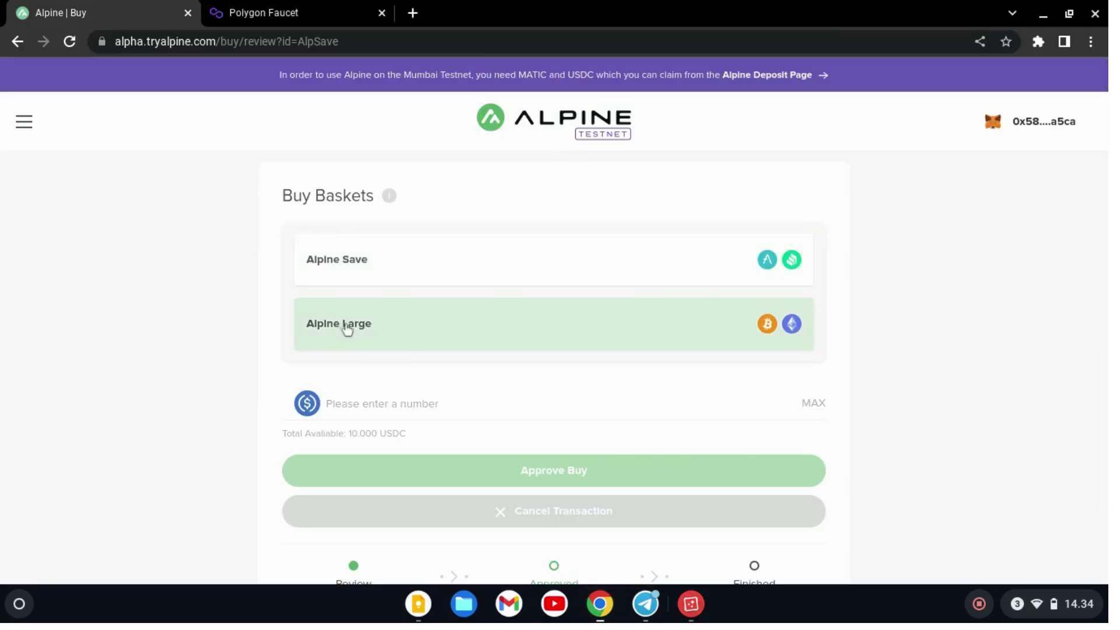
{"action": "scroll", "coordinate": [492, 421], "scroll_direction": "down", "scroll_amount": 2}
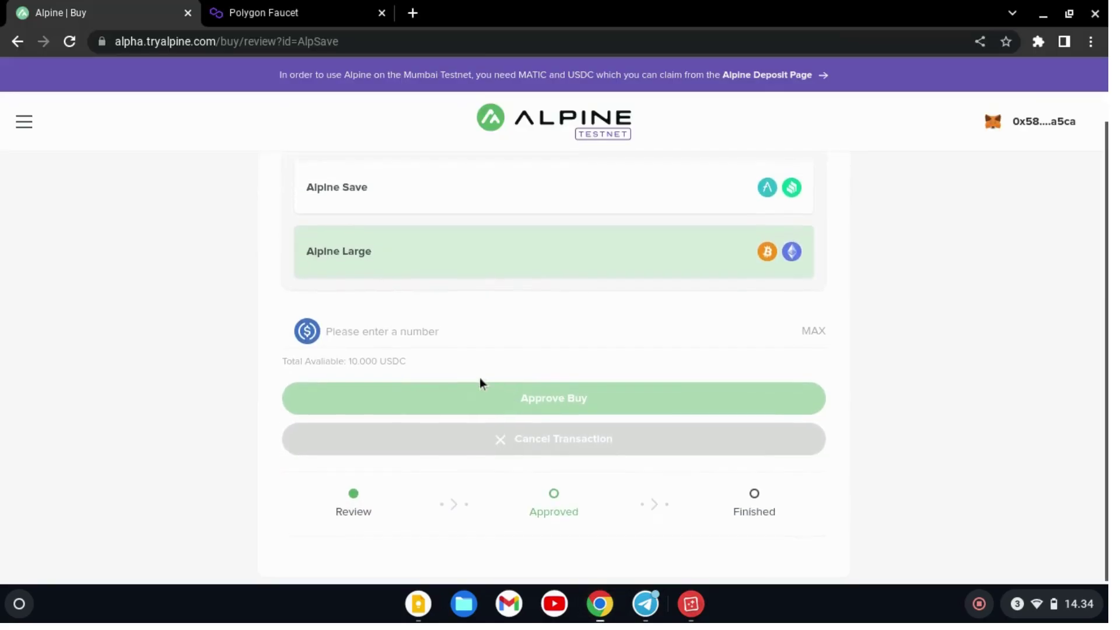
{"action": "scroll", "coordinate": [479, 382], "scroll_direction": "up", "scroll_amount": 2}
{"action": "left_click", "coordinate": [477, 275]}
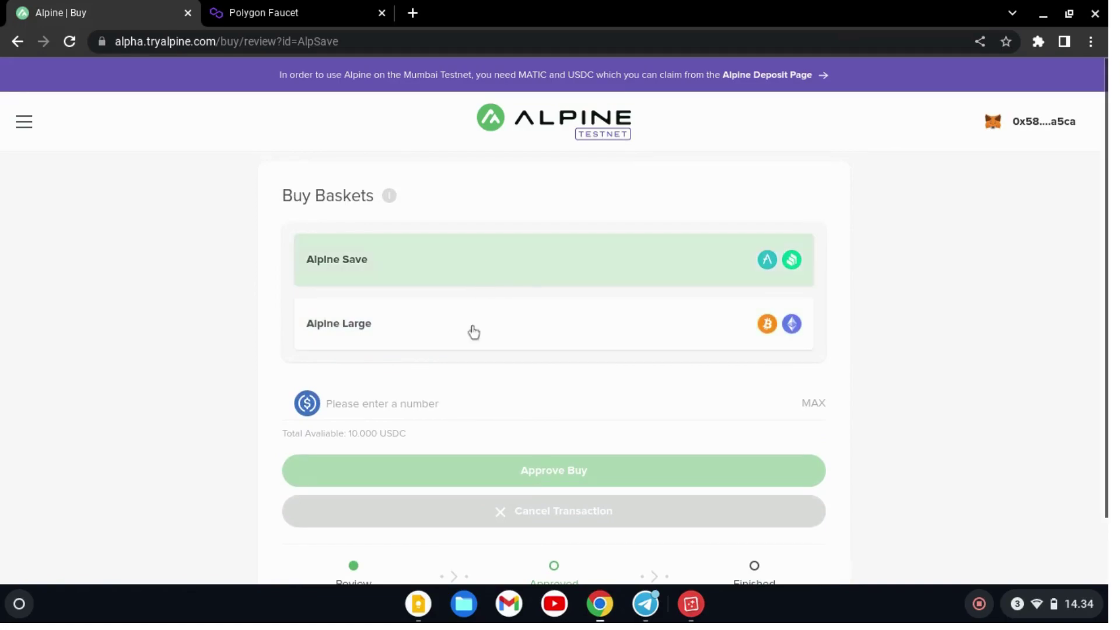
{"action": "scroll", "coordinate": [398, 372], "scroll_direction": "down", "scroll_amount": 1}
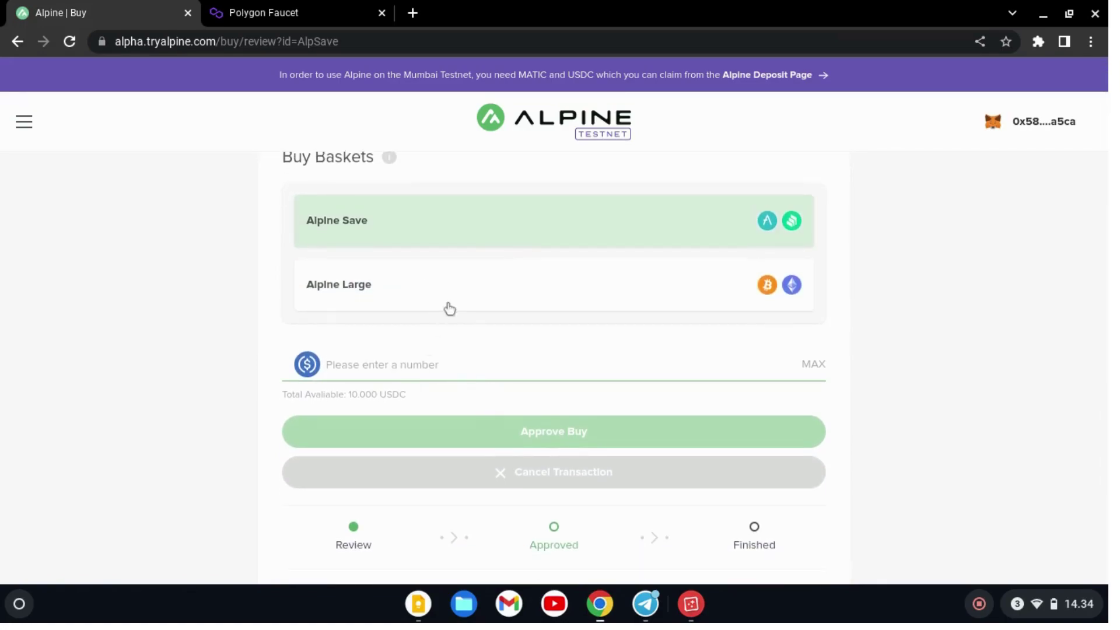
{"action": "left_click", "coordinate": [423, 288]}
Set the purchase amount for the Alpine Large basket to 10000 USDC
{"action": "left_click", "coordinate": [376, 364]}
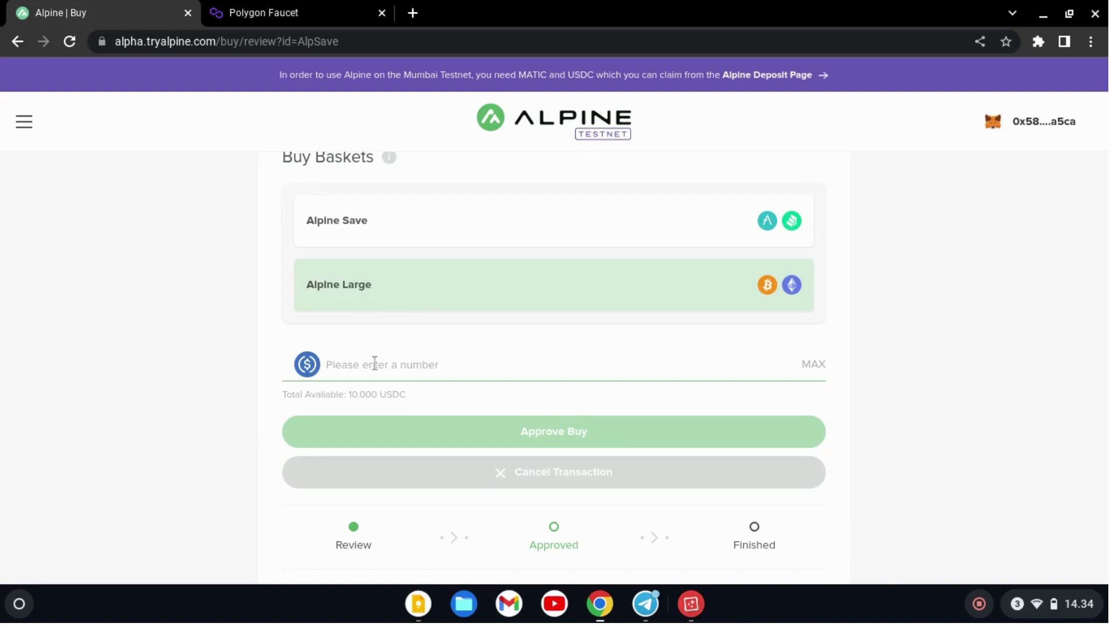
{"action": "double_click", "coordinate": [349, 394]}
{"action": "left_click_drag", "start_coordinate": [350, 394], "coordinate": [411, 358]}
{"action": "type", "text": "10000"}
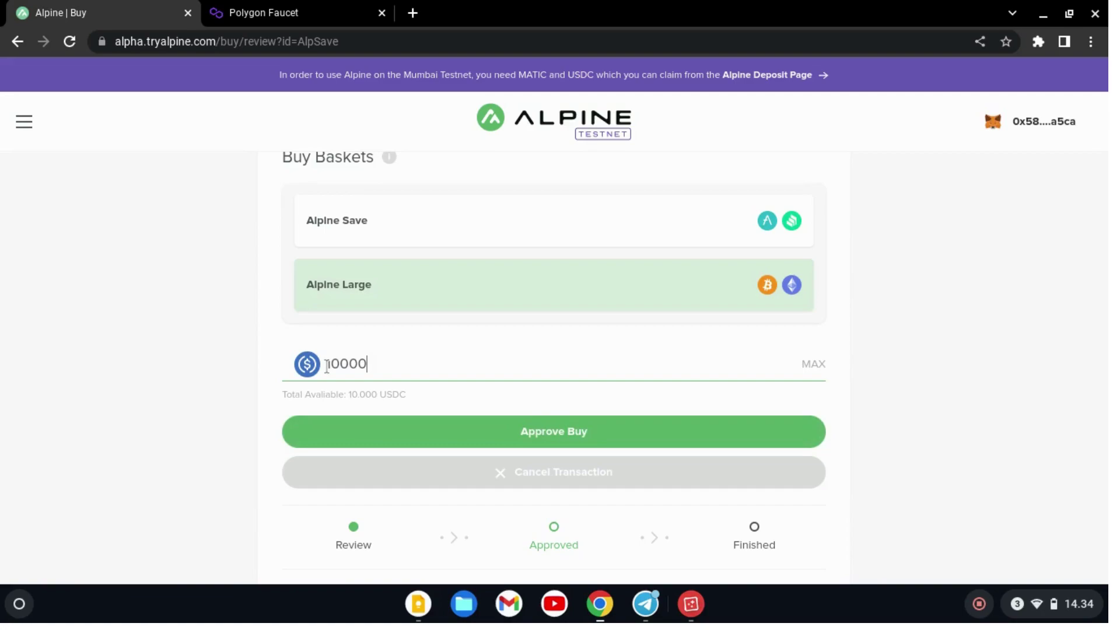
Approve the Alpine Large purchase and grant the token access permission in MetaMask
{"action": "left_click", "coordinate": [568, 429]}
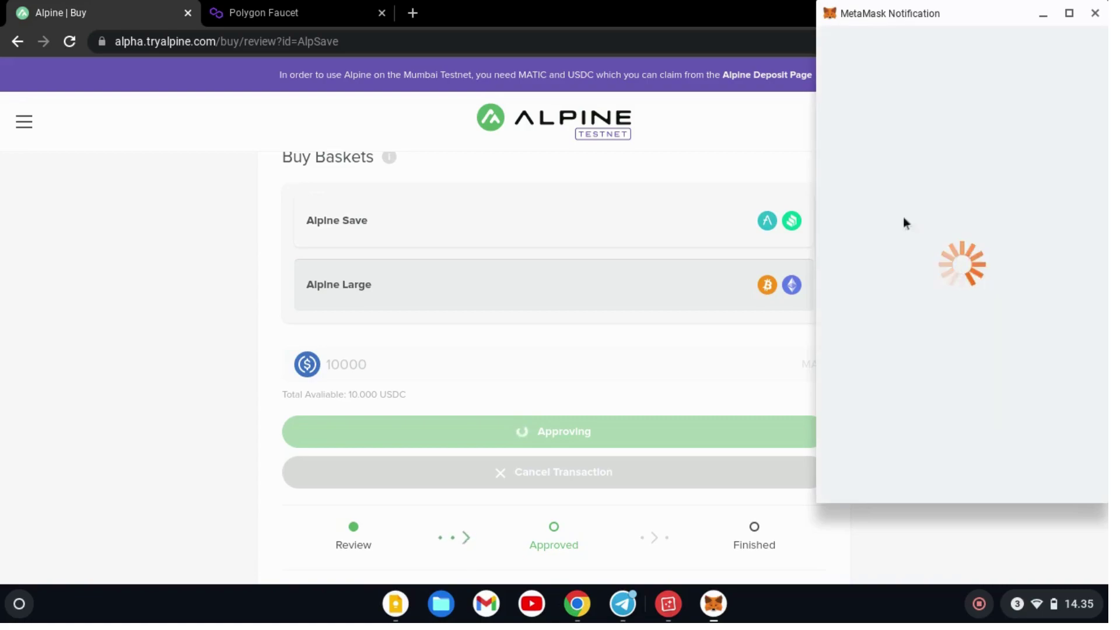
{"action": "scroll", "coordinate": [939, 257], "scroll_direction": "down", "scroll_amount": 1}
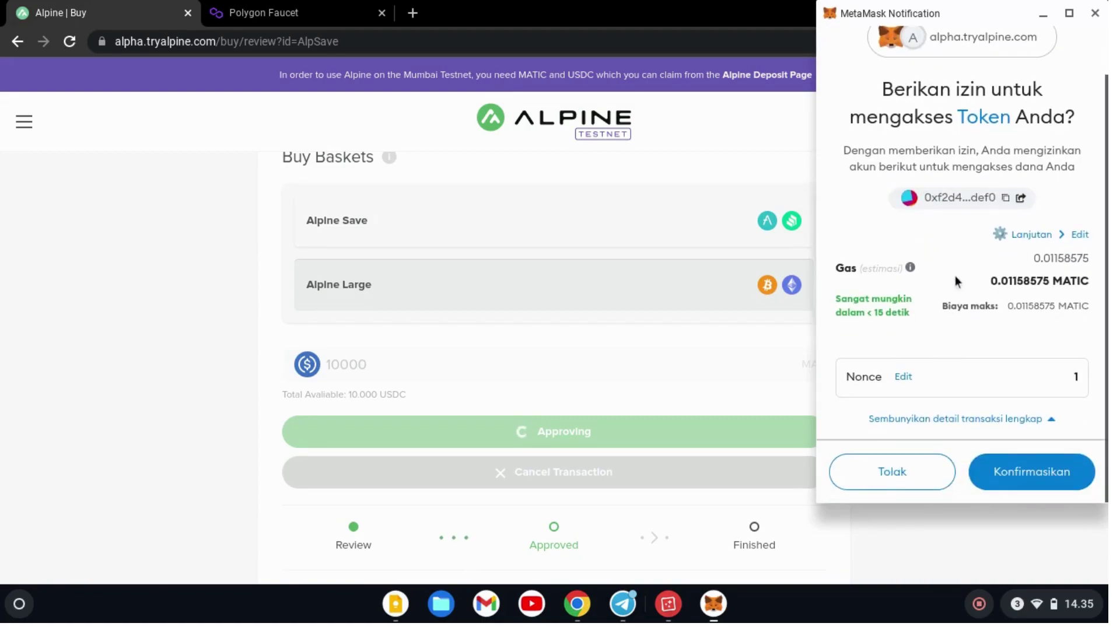
{"action": "left_click", "coordinate": [1008, 475]}
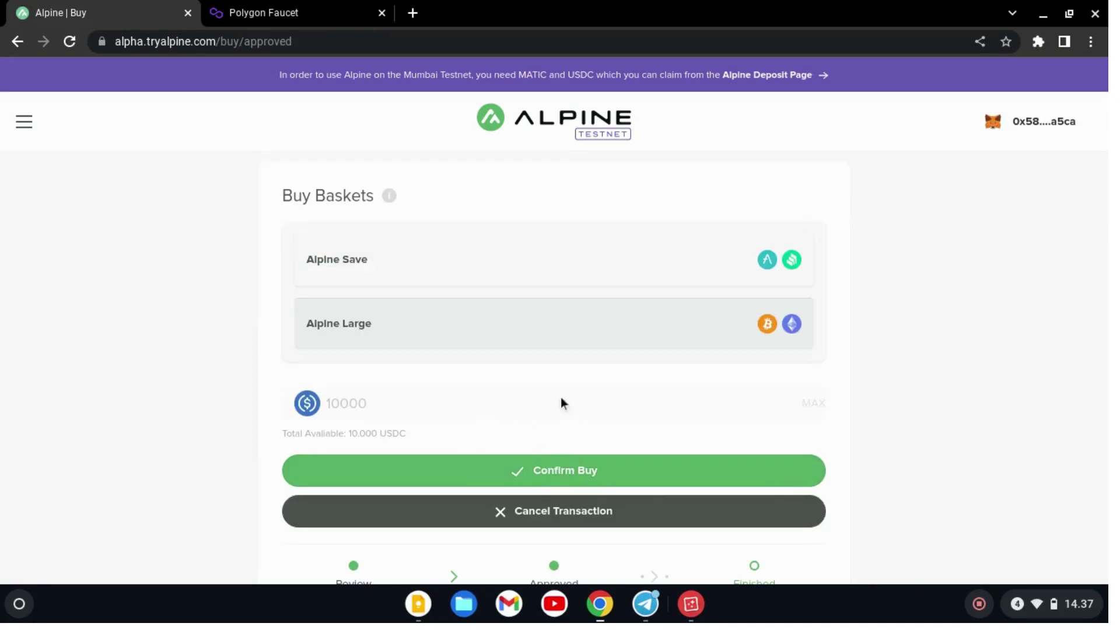
Confirm the 10000 USDC basket purchase and review its progress and transaction summary
{"action": "left_click", "coordinate": [588, 474]}
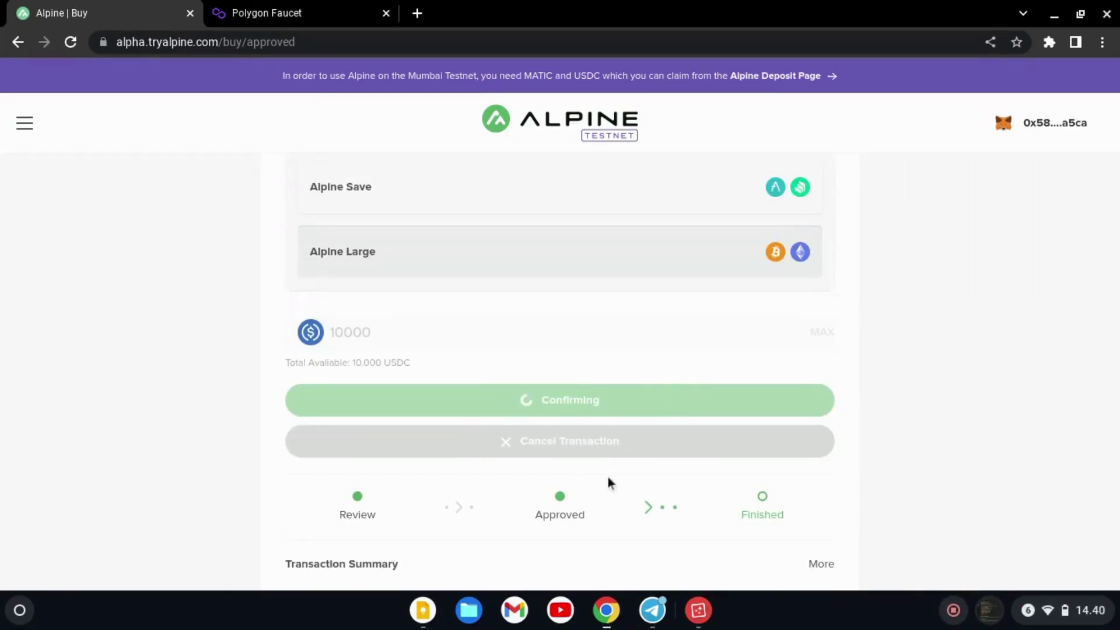
{"action": "scroll", "coordinate": [677, 443], "scroll_direction": "down", "scroll_amount": 2}
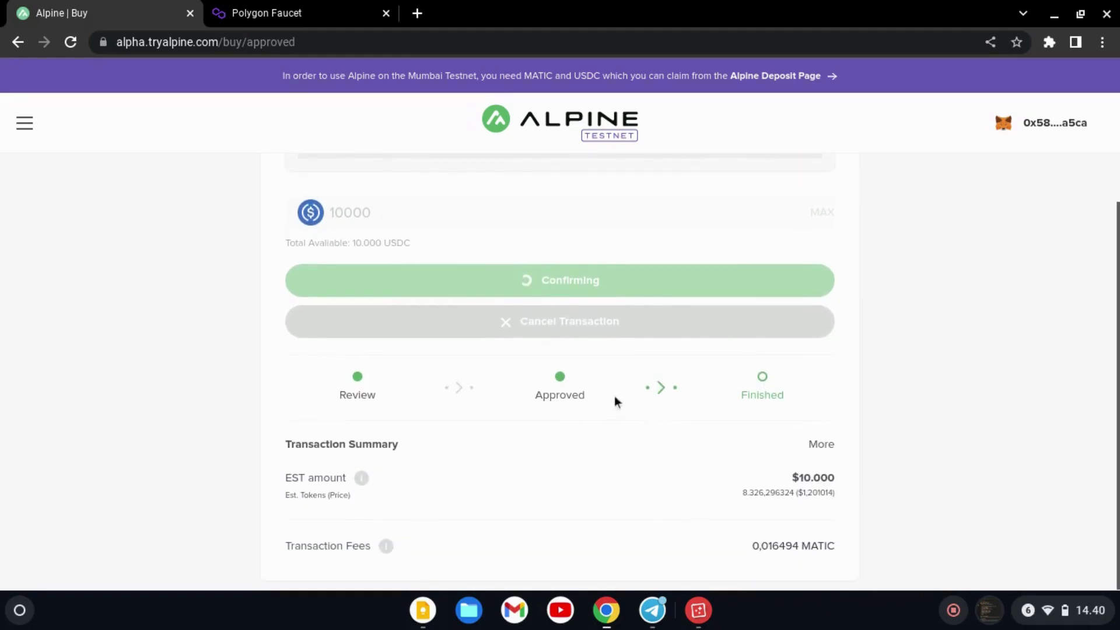
{"action": "scroll", "coordinate": [641, 398], "scroll_direction": "up", "scroll_amount": 3}
{"action": "scroll", "coordinate": [642, 395], "scroll_direction": "up", "scroll_amount": 1}
{"action": "scroll", "coordinate": [560, 414], "scroll_direction": "down", "scroll_amount": 2}
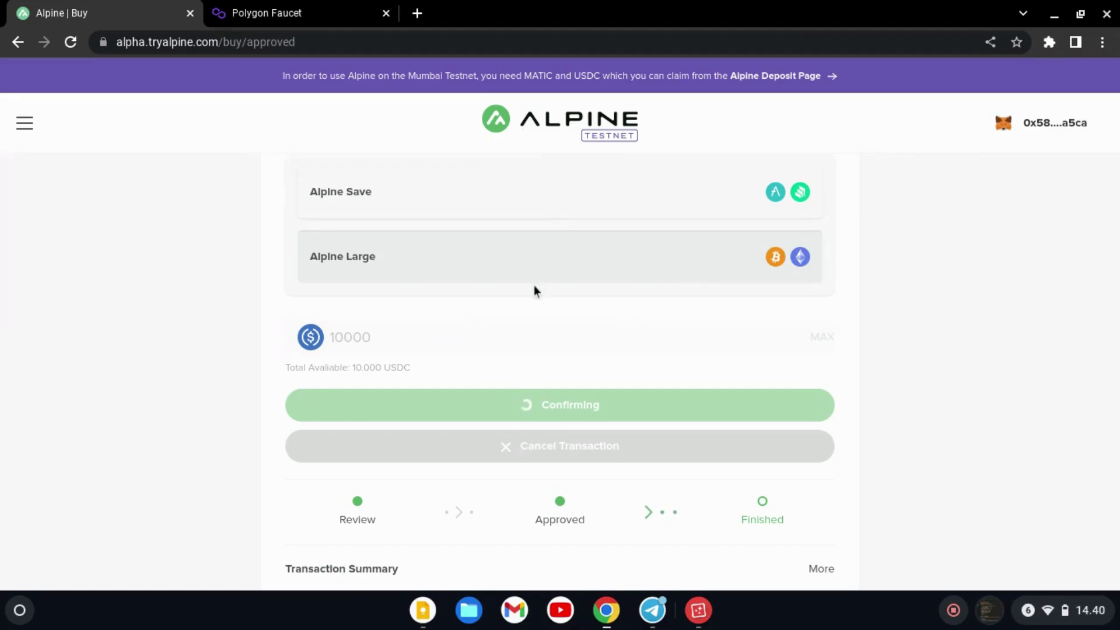
{"action": "scroll", "coordinate": [556, 310], "scroll_direction": "down", "scroll_amount": 1}
{"action": "scroll", "coordinate": [582, 302], "scroll_direction": "up", "scroll_amount": 1}
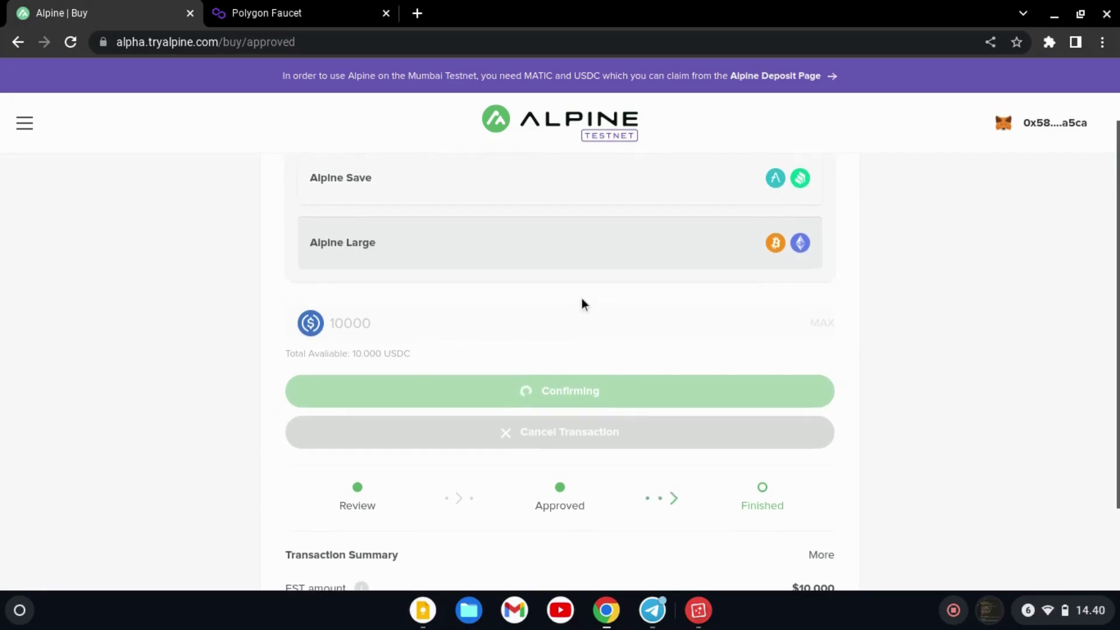
Check the Alpine DeFi task list in the Telegram channel and return to Alpine's home page in Chrome
{"action": "left_click", "coordinate": [652, 610]}
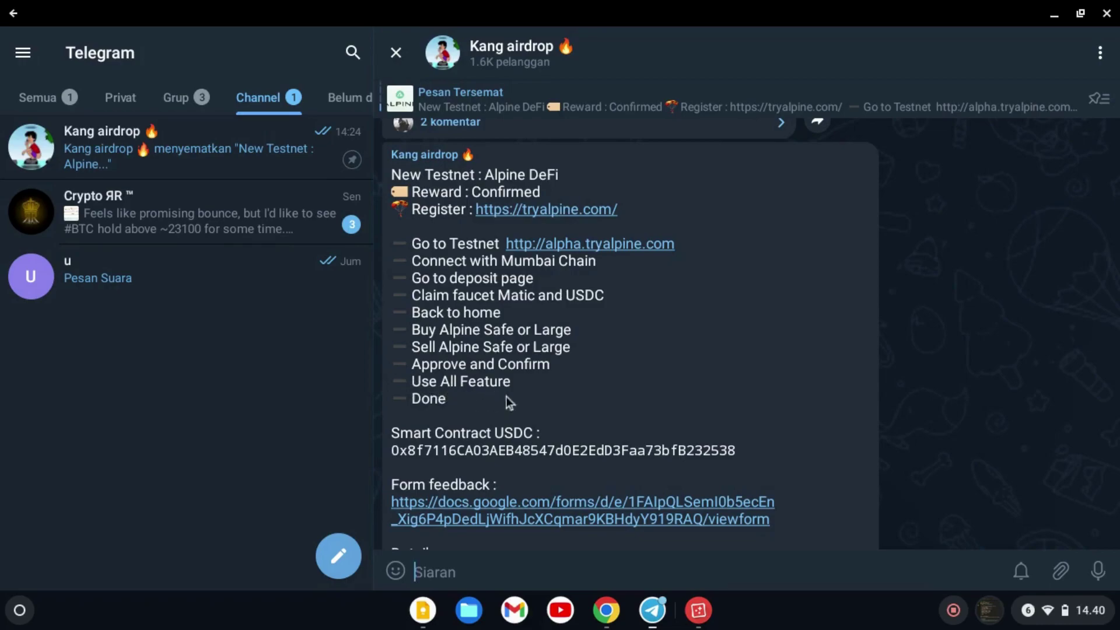
{"action": "left_click", "coordinate": [601, 617]}
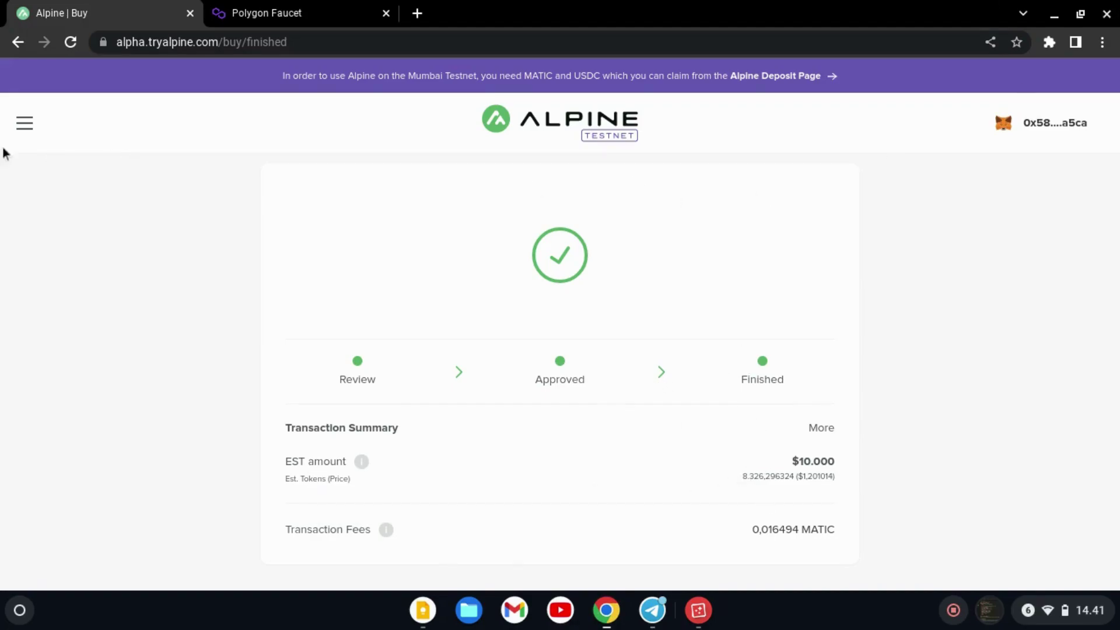
{"action": "left_click", "coordinate": [23, 126]}
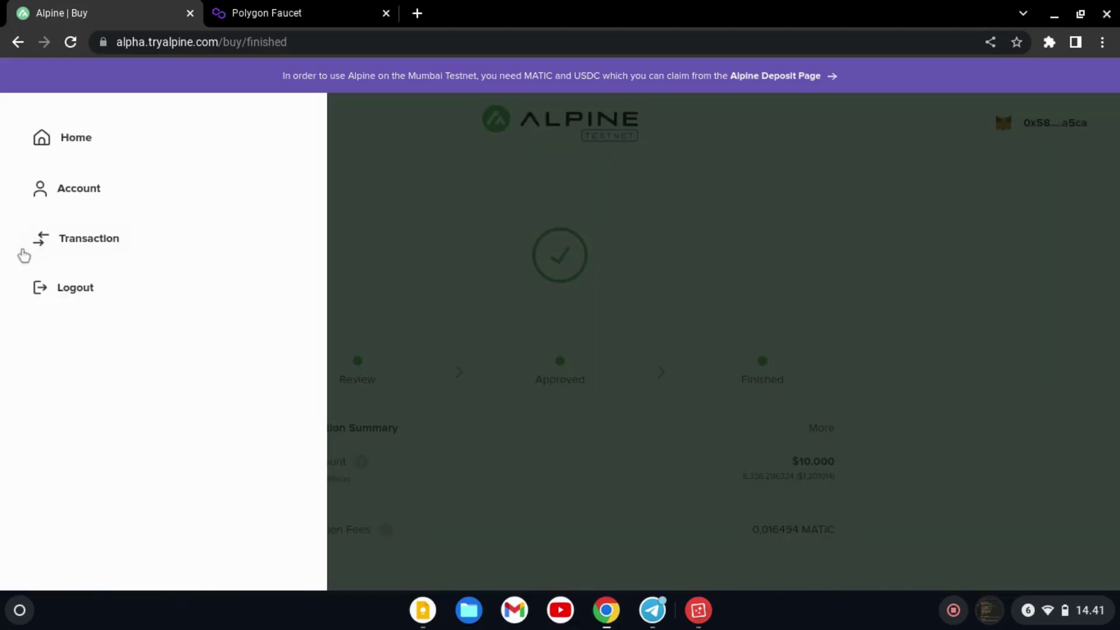
{"action": "left_click", "coordinate": [77, 145]}
Review the portfolio's balance chart, idle cash, basket holdings and allocation on the home page
{"action": "scroll", "coordinate": [480, 233], "scroll_direction": "down", "scroll_amount": 1}
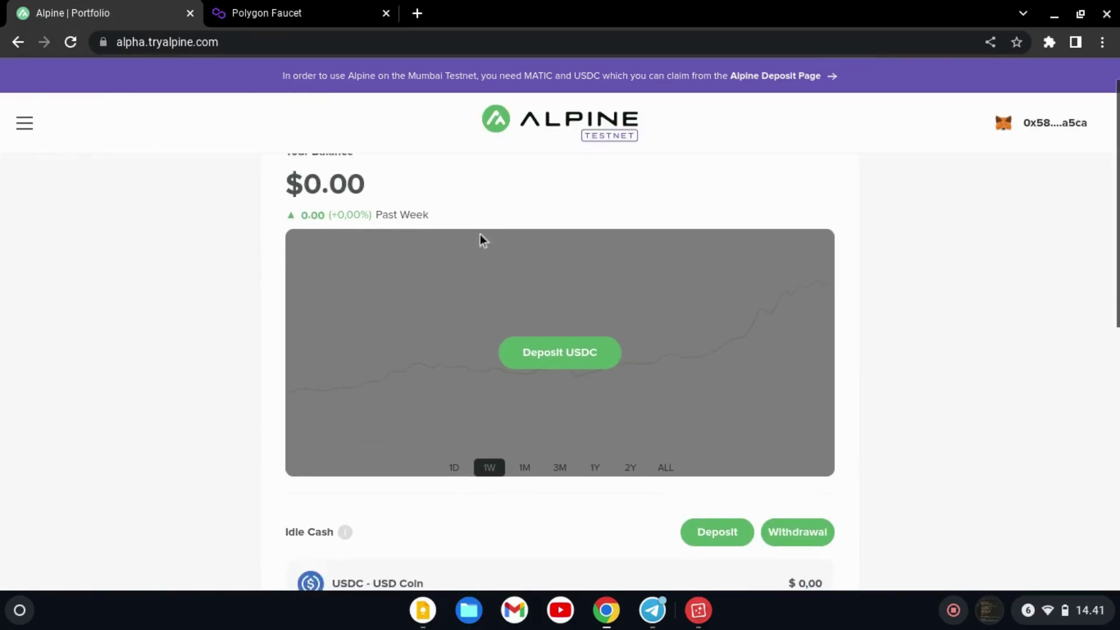
{"action": "scroll", "coordinate": [933, 257], "scroll_direction": "down", "scroll_amount": 1}
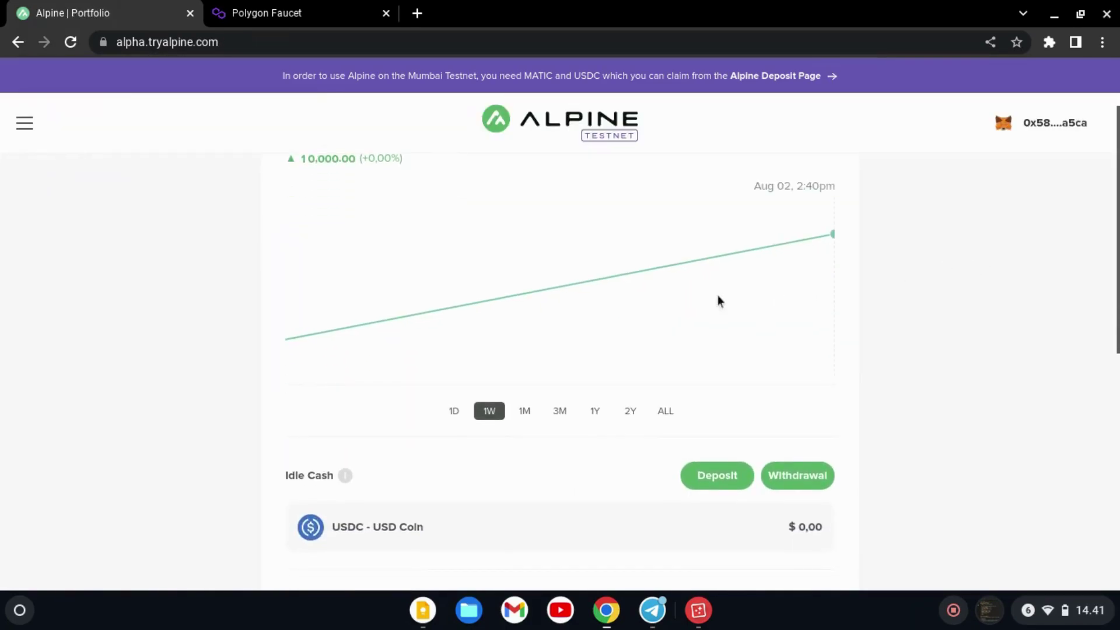
{"action": "scroll", "coordinate": [354, 271], "scroll_direction": "up", "scroll_amount": 2}
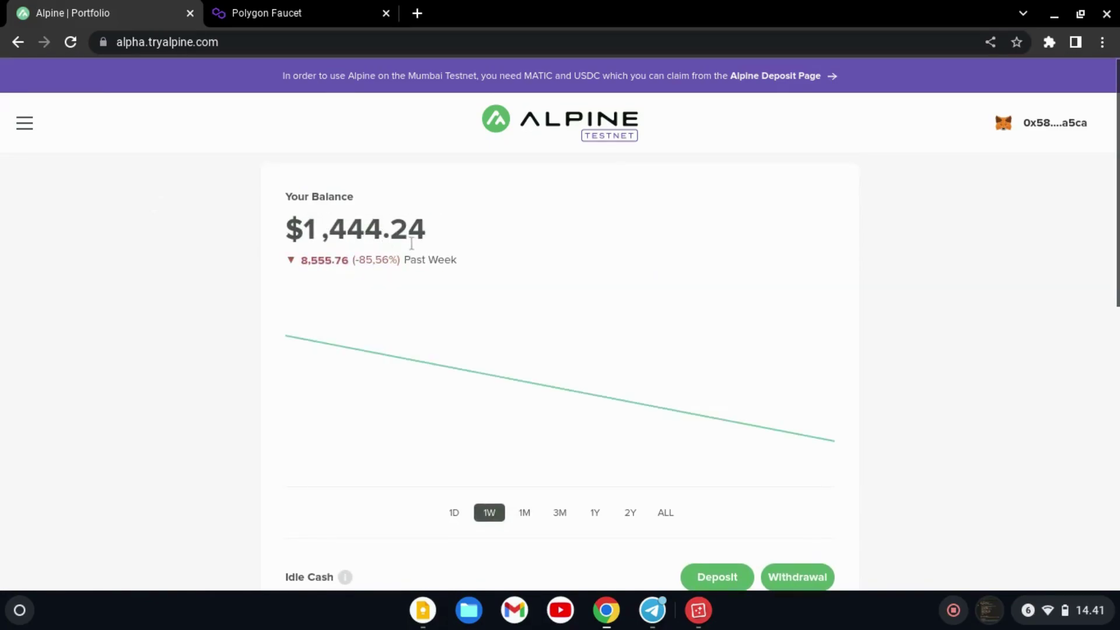
{"action": "scroll", "coordinate": [826, 234], "scroll_direction": "down", "scroll_amount": 6}
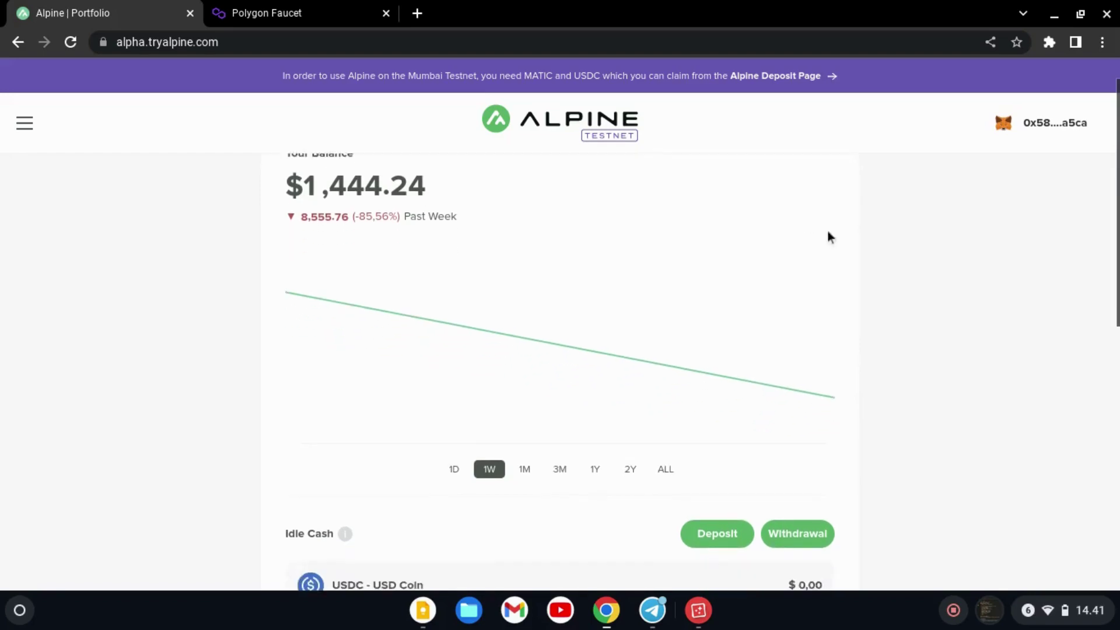
{"action": "scroll", "coordinate": [866, 249], "scroll_direction": "down", "scroll_amount": 1}
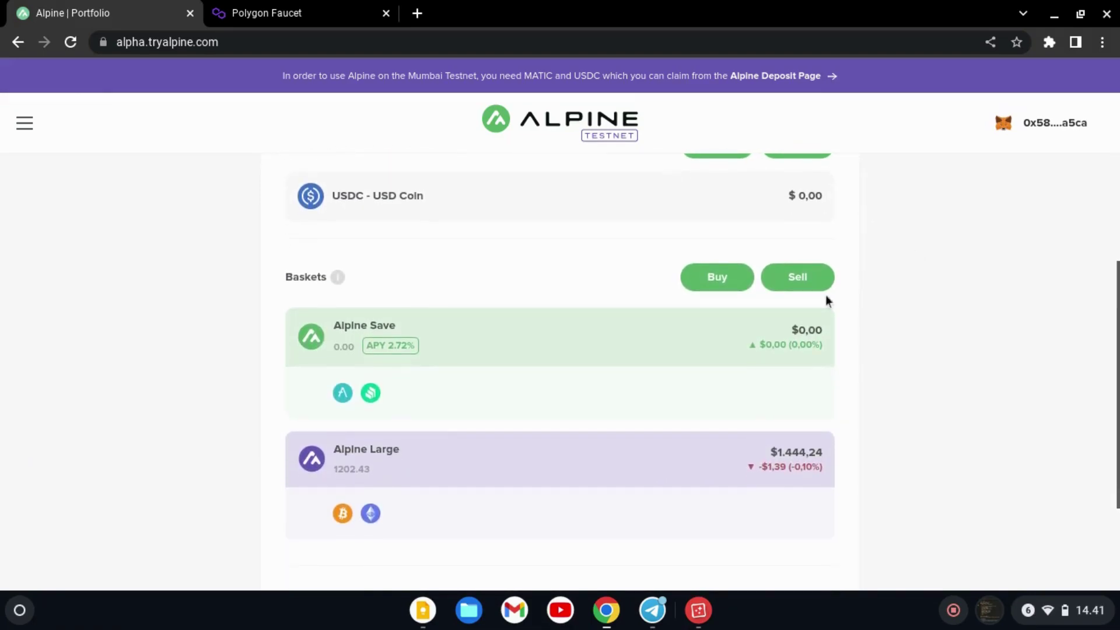
{"action": "scroll", "coordinate": [851, 305], "scroll_direction": "up", "scroll_amount": 2}
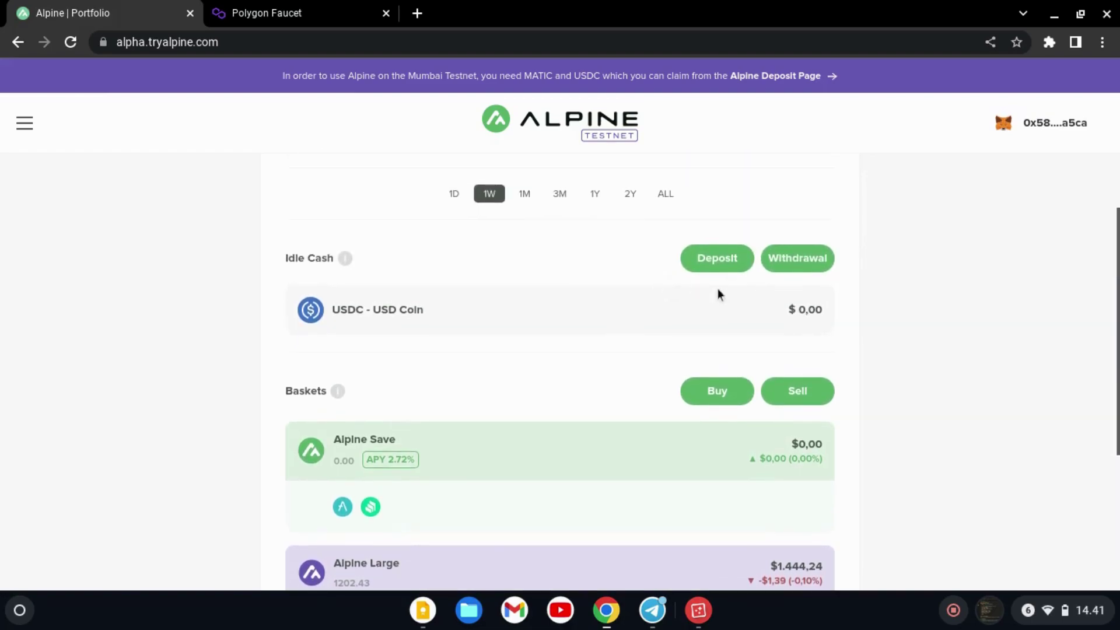
{"action": "scroll", "coordinate": [718, 289], "scroll_direction": "up", "scroll_amount": 4}
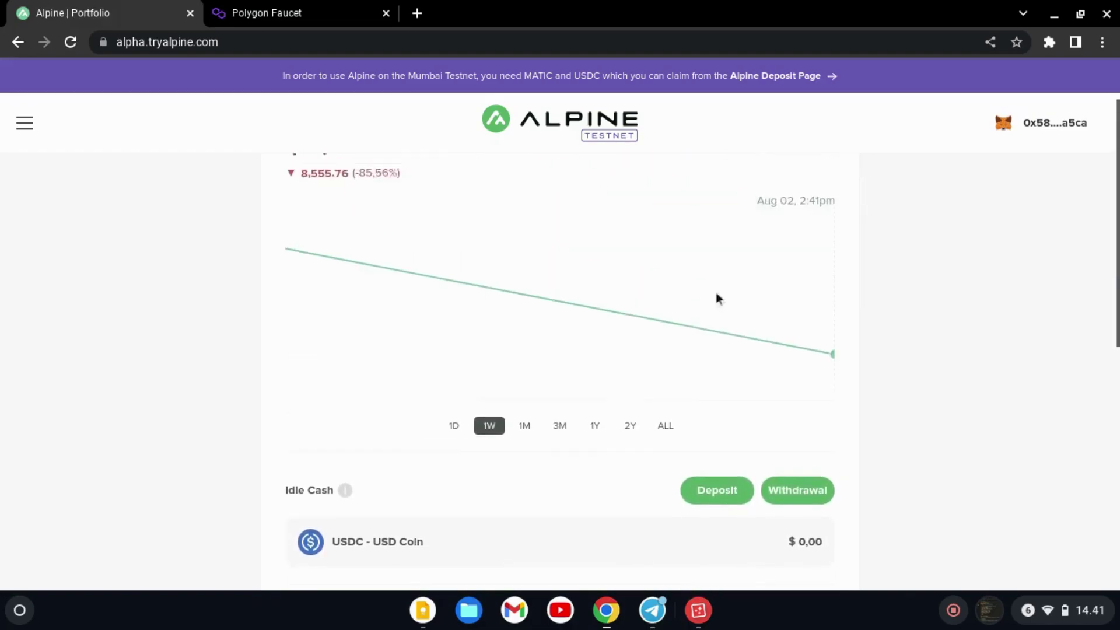
{"action": "scroll", "coordinate": [735, 295], "scroll_direction": "up", "scroll_amount": 2}
{"action": "scroll", "coordinate": [761, 290], "scroll_direction": "down", "scroll_amount": 7}
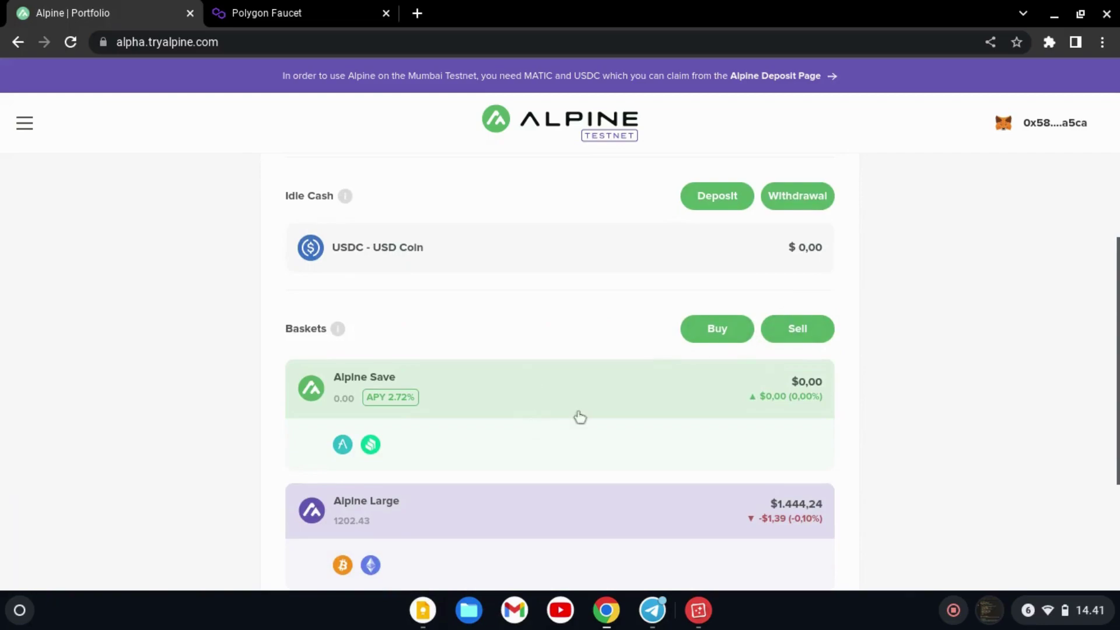
{"action": "scroll", "coordinate": [641, 396], "scroll_direction": "down", "scroll_amount": 1}
{"action": "scroll", "coordinate": [672, 379], "scroll_direction": "down", "scroll_amount": 2}
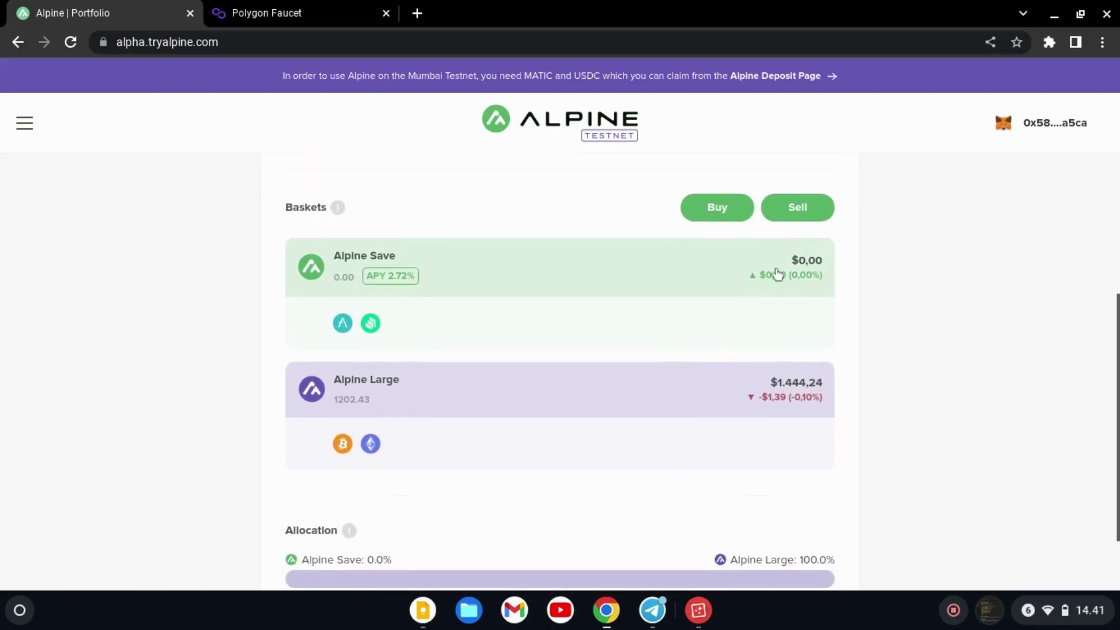
Start a basket sale for Alpine Large and set the sell amount to 700 USDC
{"action": "left_click", "coordinate": [797, 224]}
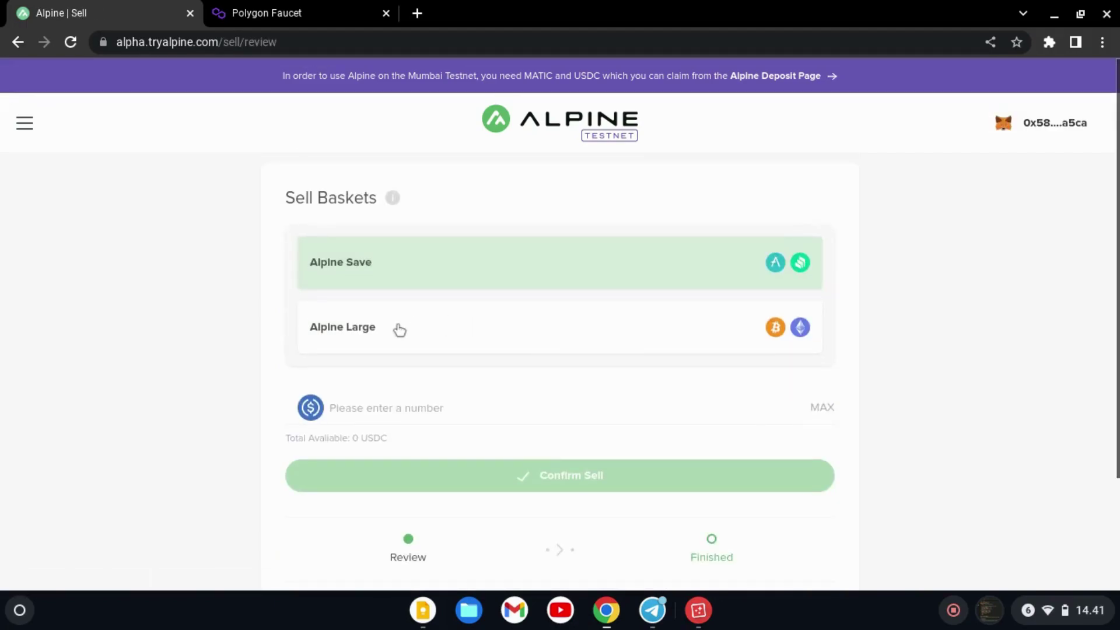
{"action": "left_click", "coordinate": [387, 327]}
{"action": "scroll", "coordinate": [519, 347], "scroll_direction": "down", "scroll_amount": 1}
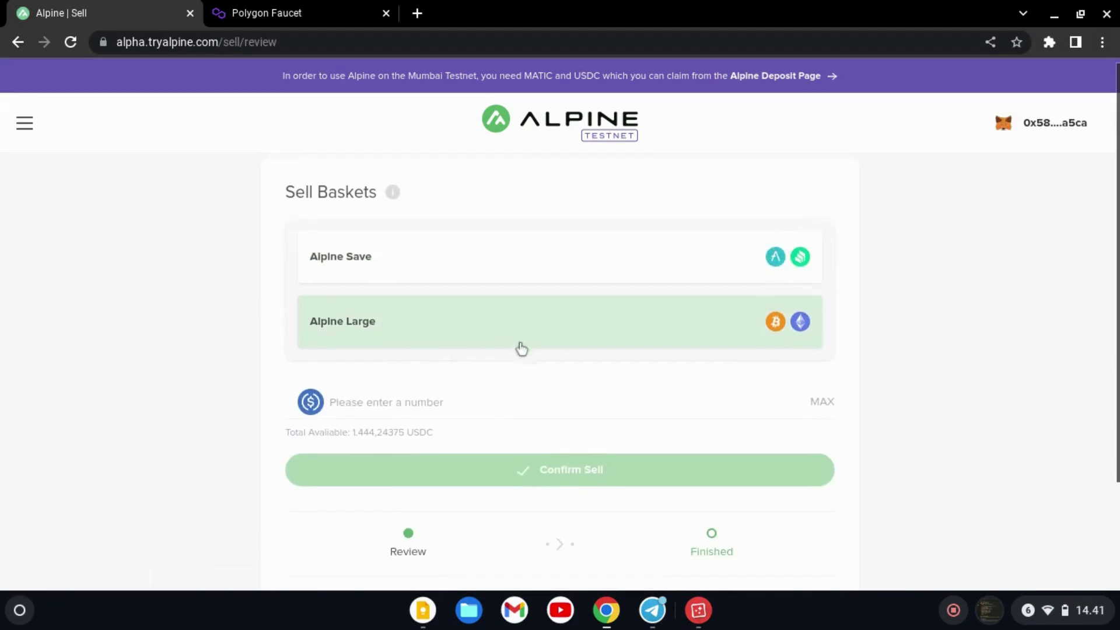
{"action": "left_click", "coordinate": [410, 383]}
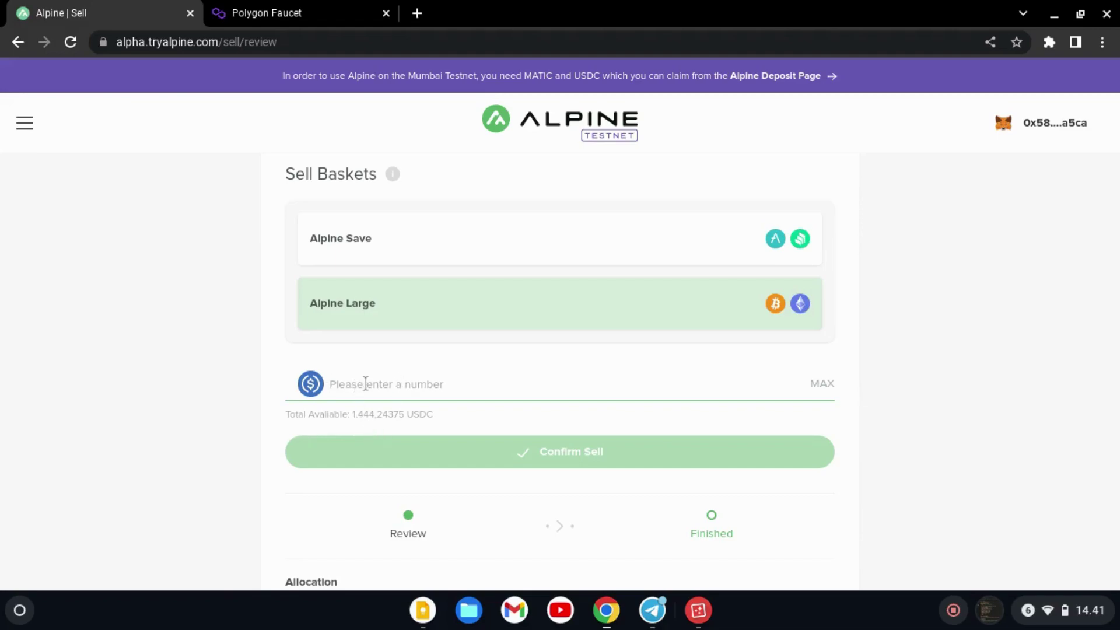
{"action": "type", "text": "700"}
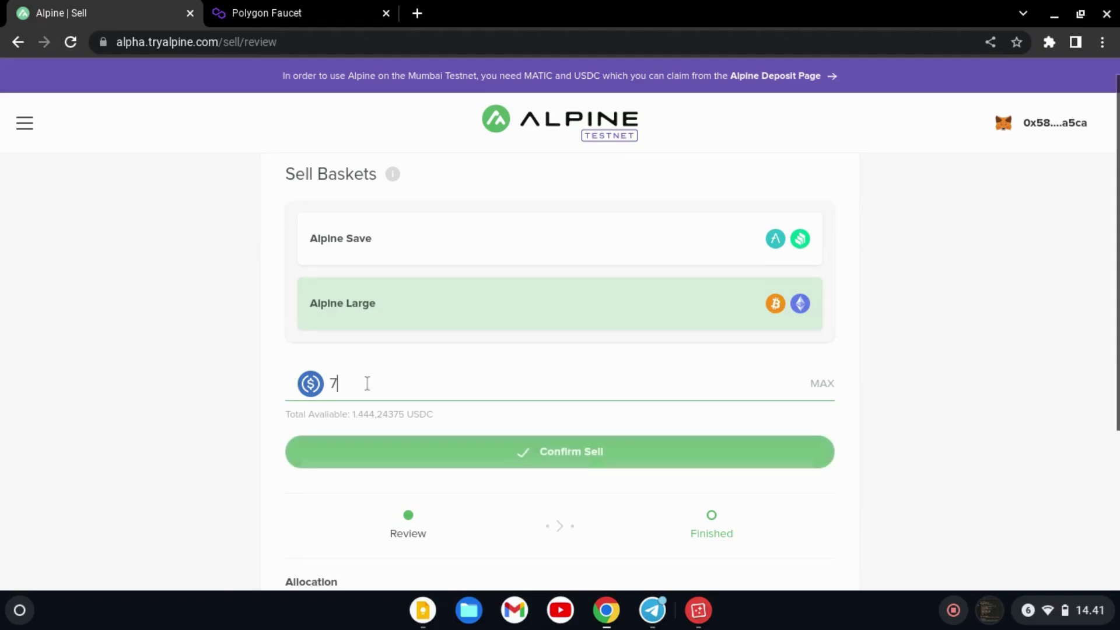
Submit the 700 USDC Alpine Large sale and confirm the transaction in MetaMask, consulting the Telegram task list while waiting
{"action": "left_click", "coordinate": [513, 448]}
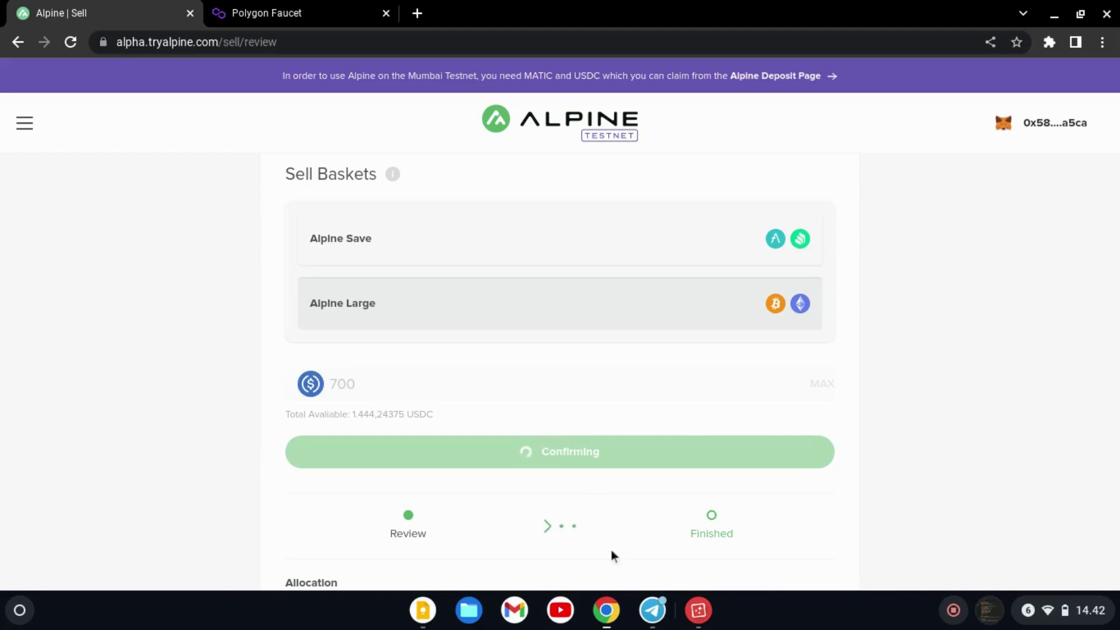
{"action": "left_click", "coordinate": [652, 610]}
{"action": "scroll", "coordinate": [569, 472], "scroll_direction": "down", "scroll_amount": 1}
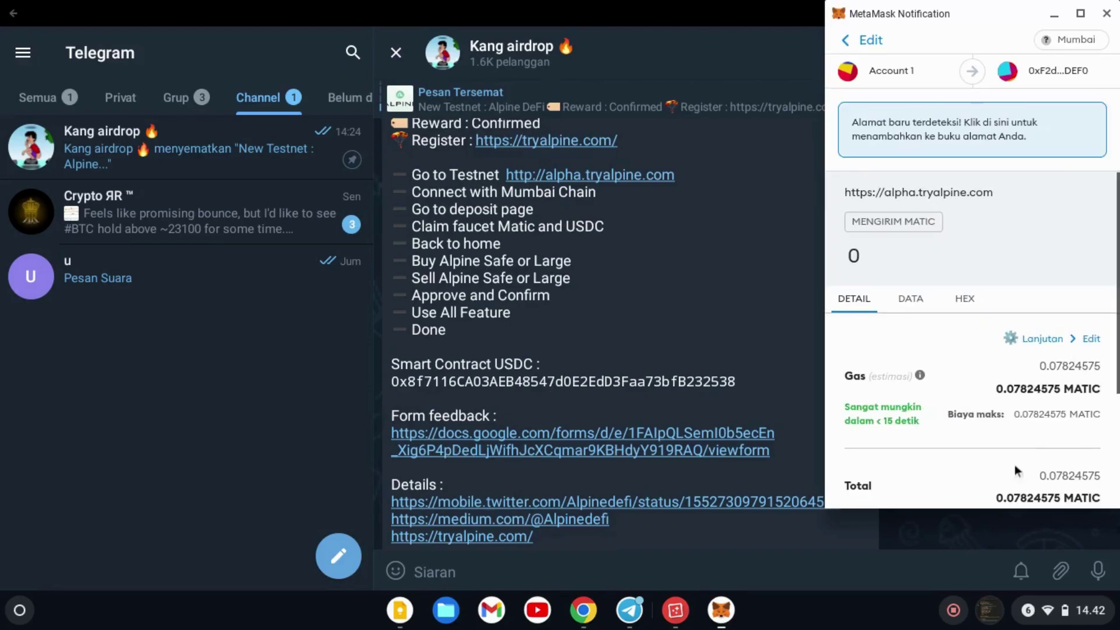
{"action": "scroll", "coordinate": [1016, 435], "scroll_direction": "down", "scroll_amount": 3}
{"action": "left_click", "coordinate": [1039, 492]}
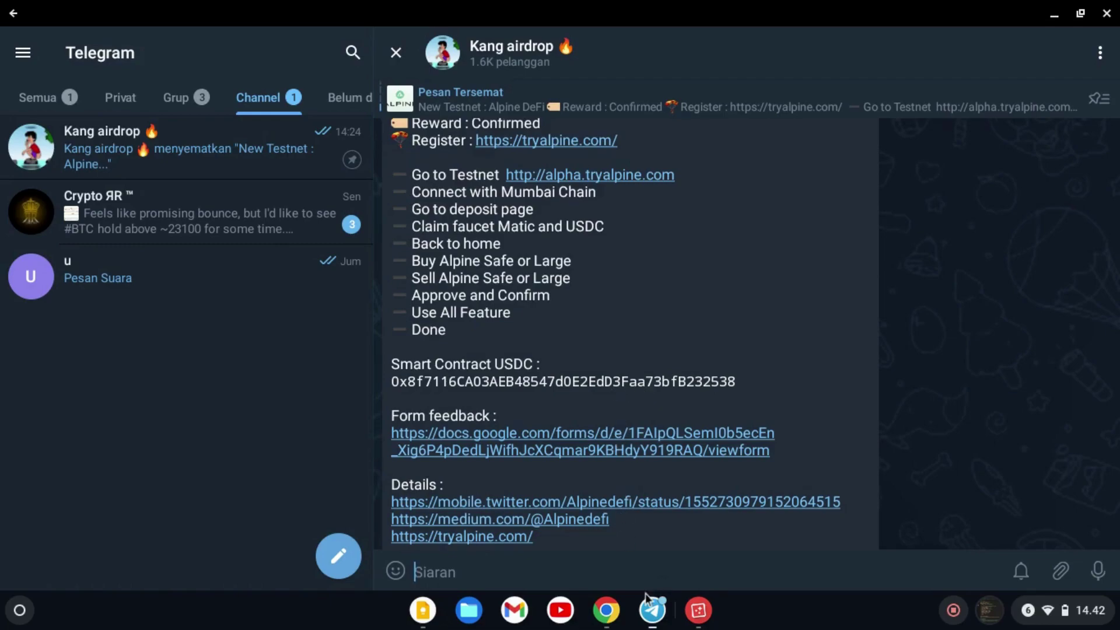
Review the pending sale's progress, allocation and transaction summary in Chrome, and recheck the task list in Telegram
{"action": "left_click", "coordinate": [603, 611]}
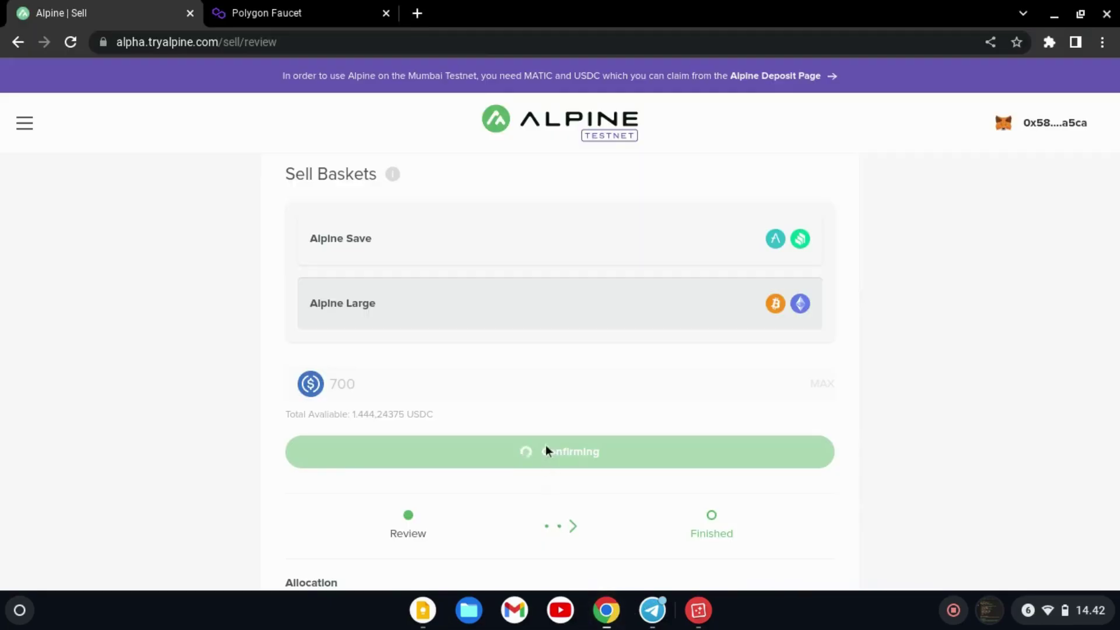
{"action": "scroll", "coordinate": [545, 445], "scroll_direction": "down", "scroll_amount": 3}
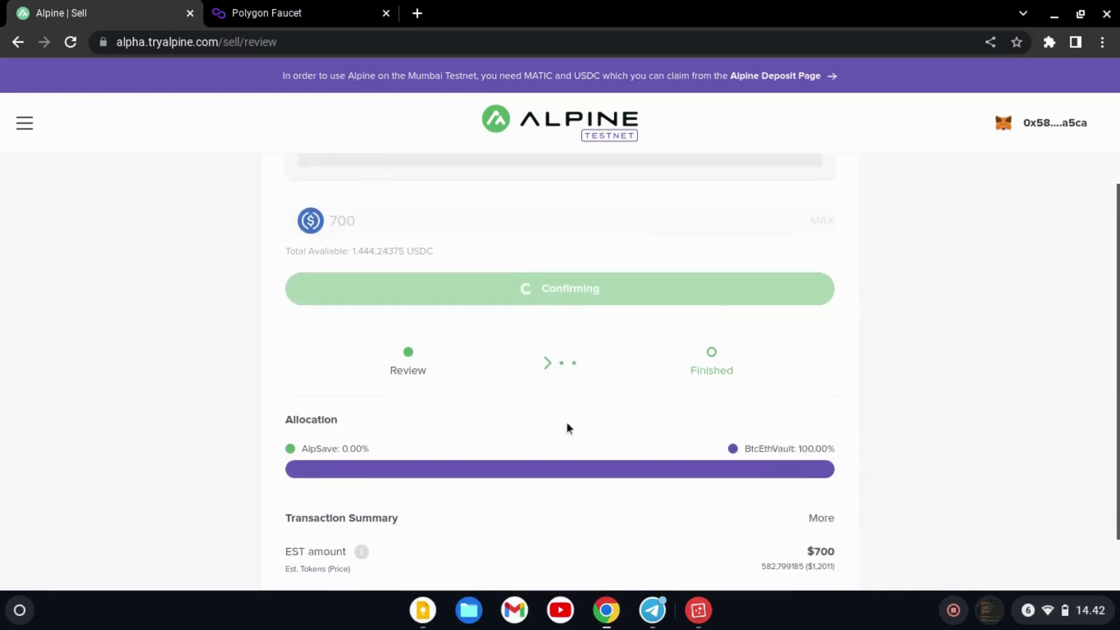
{"action": "scroll", "coordinate": [555, 422], "scroll_direction": "down", "scroll_amount": 1}
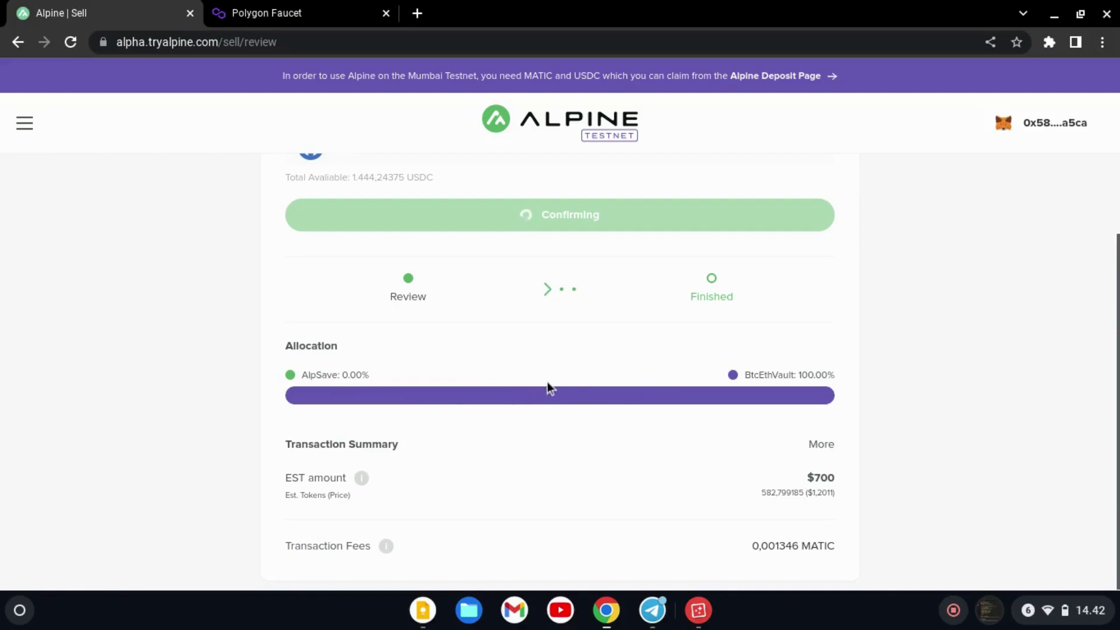
{"action": "scroll", "coordinate": [571, 352], "scroll_direction": "up", "scroll_amount": 1}
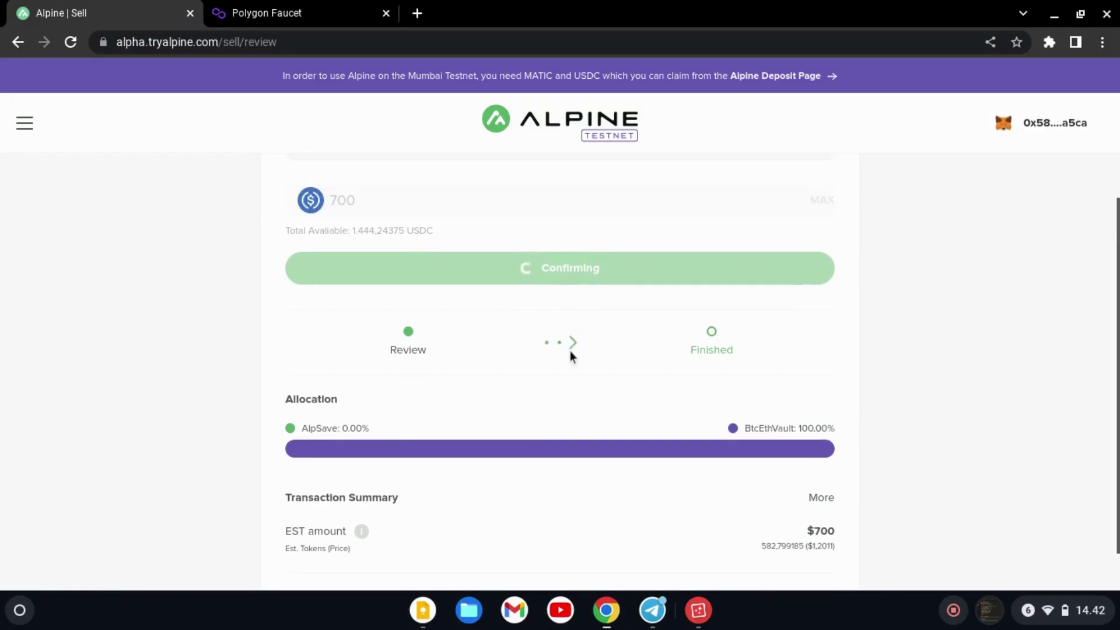
{"action": "scroll", "coordinate": [569, 353], "scroll_direction": "up", "scroll_amount": 1}
{"action": "scroll", "coordinate": [583, 388], "scroll_direction": "down", "scroll_amount": 1}
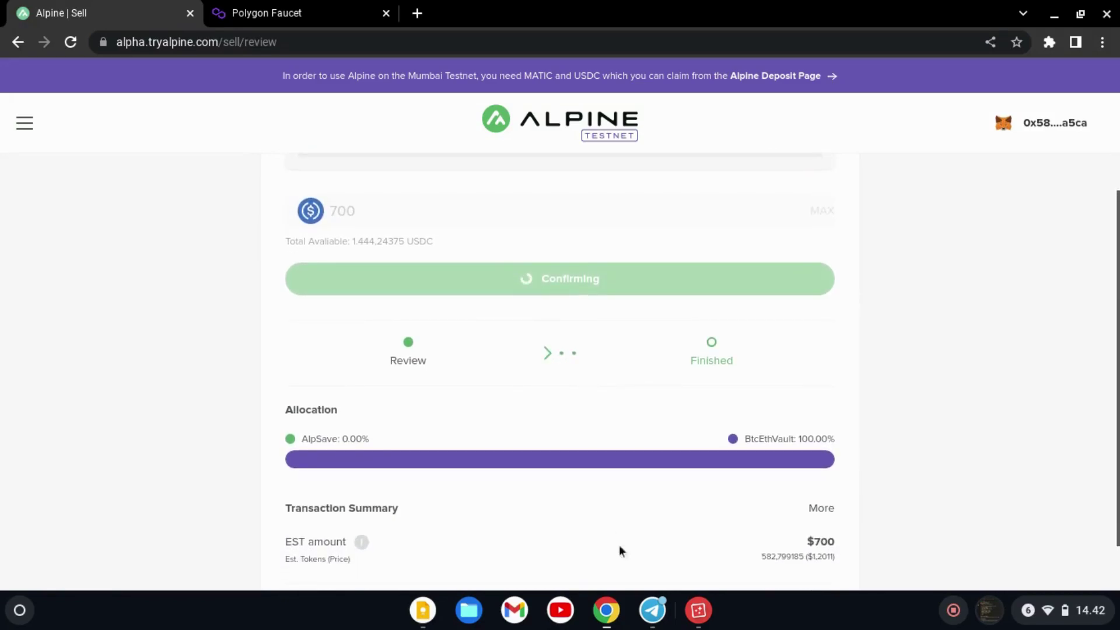
{"action": "left_click", "coordinate": [652, 610]}
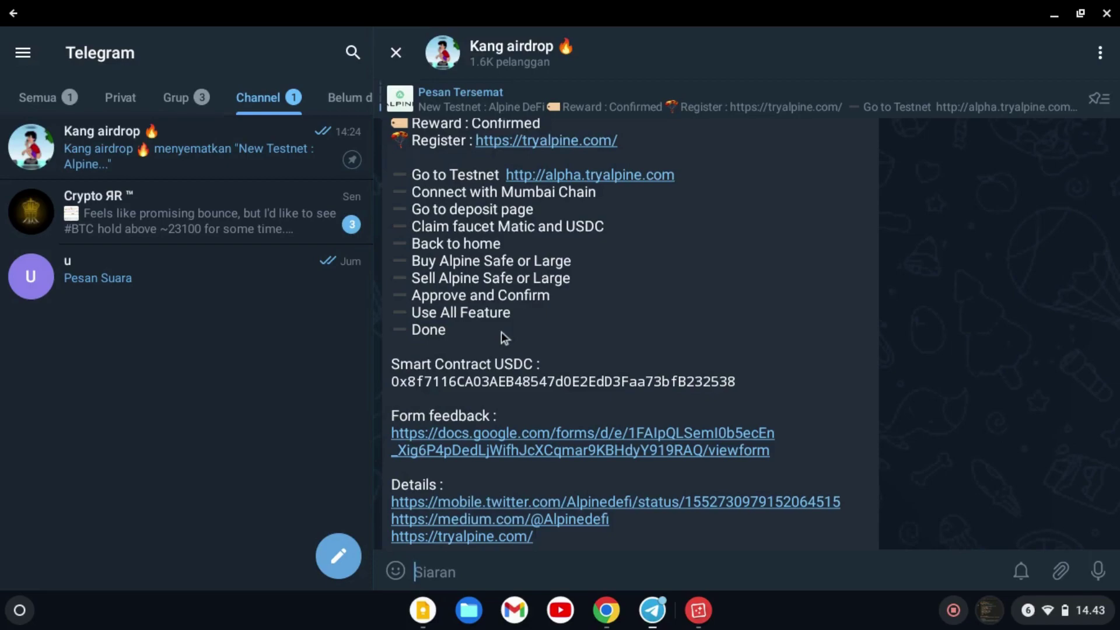
{"action": "left_click", "coordinate": [601, 609]}
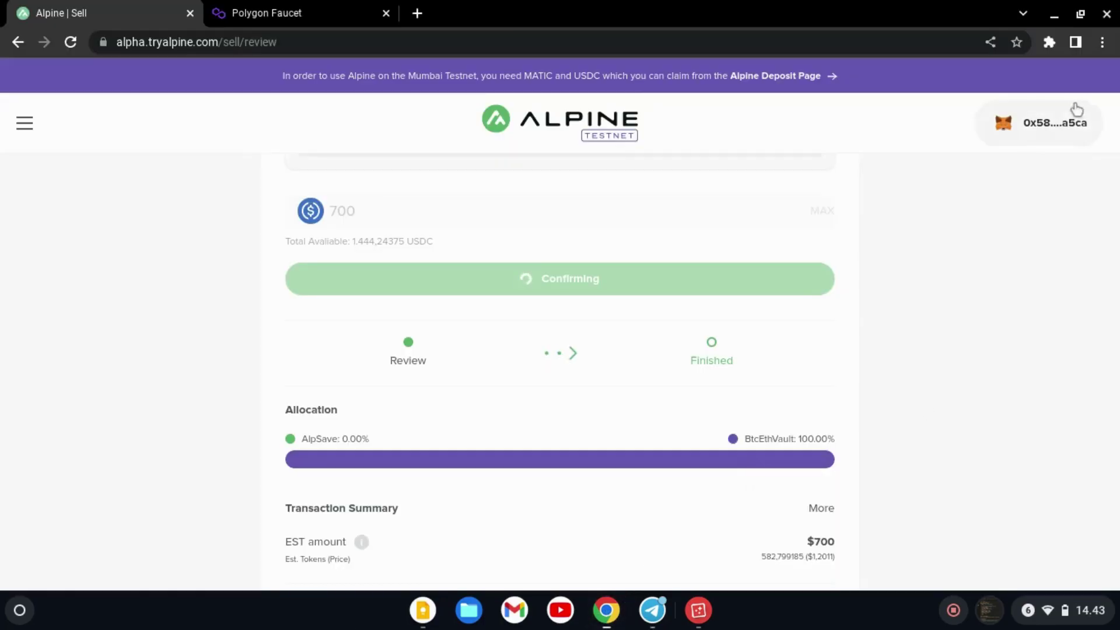
Open the MetaMask wallet on the Mumbai network and look through its list of accounts
{"action": "left_click", "coordinate": [1048, 44]}
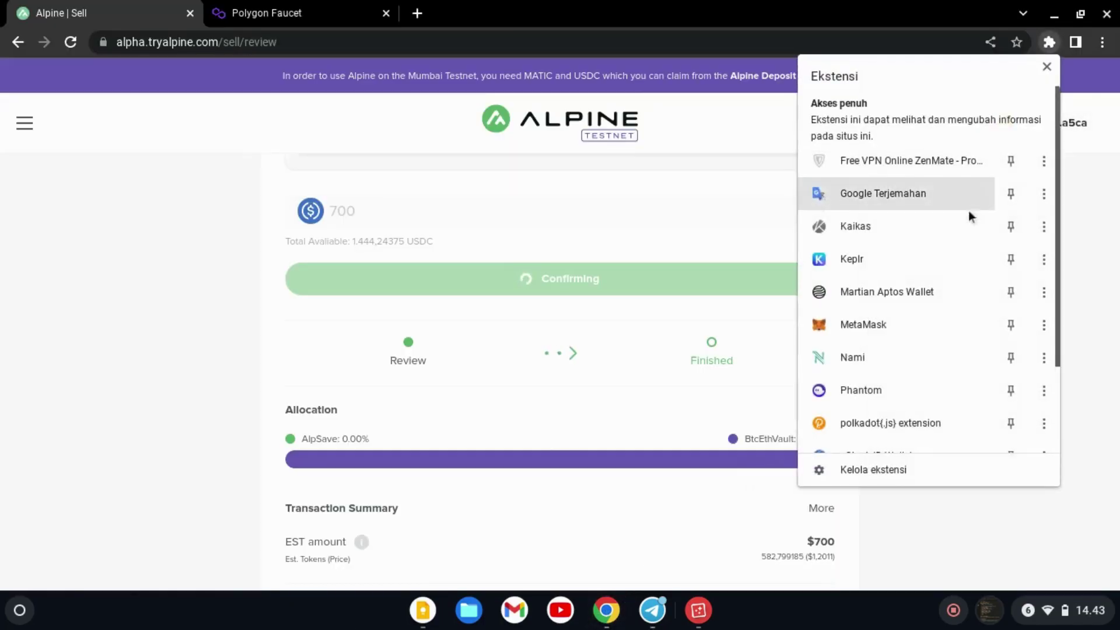
{"action": "left_click", "coordinate": [884, 323]}
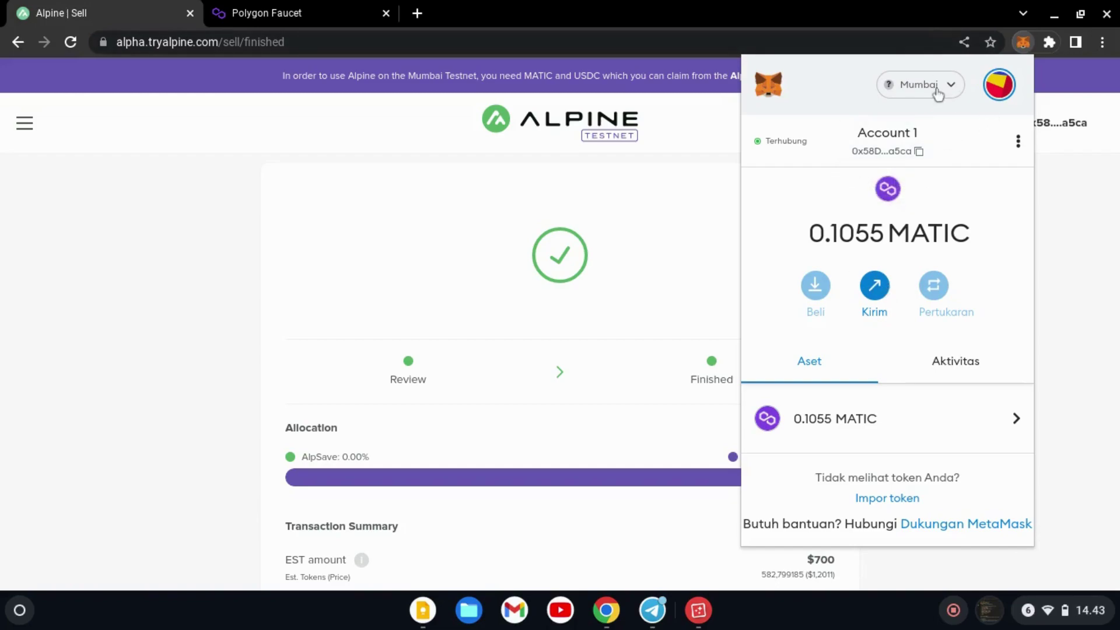
{"action": "left_click", "coordinate": [999, 85]}
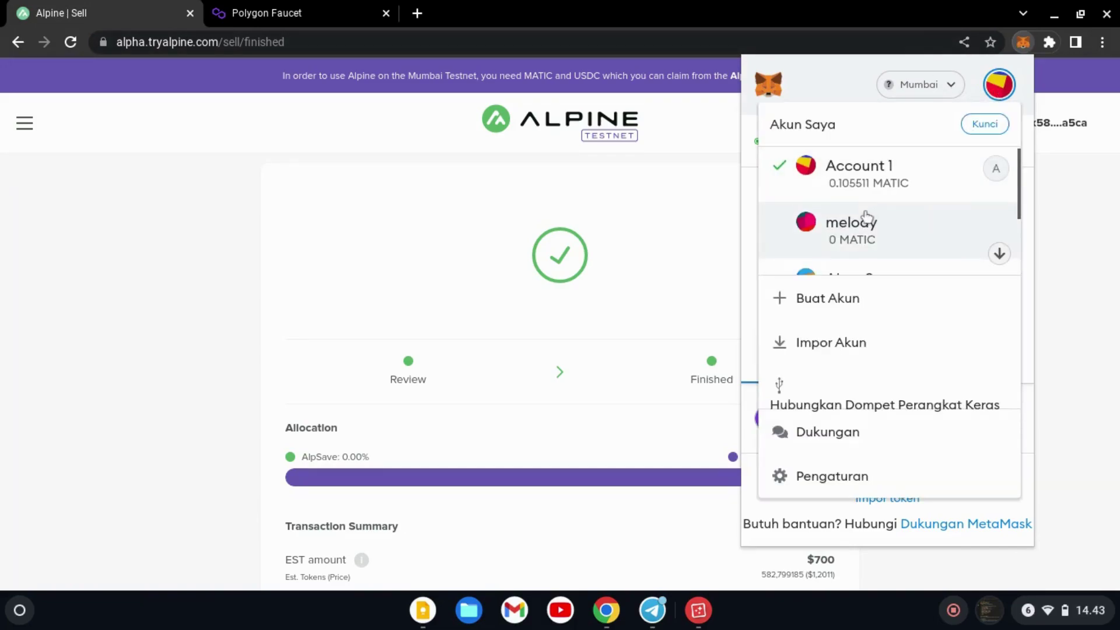
{"action": "scroll", "coordinate": [865, 220], "scroll_direction": "down", "scroll_amount": 2}
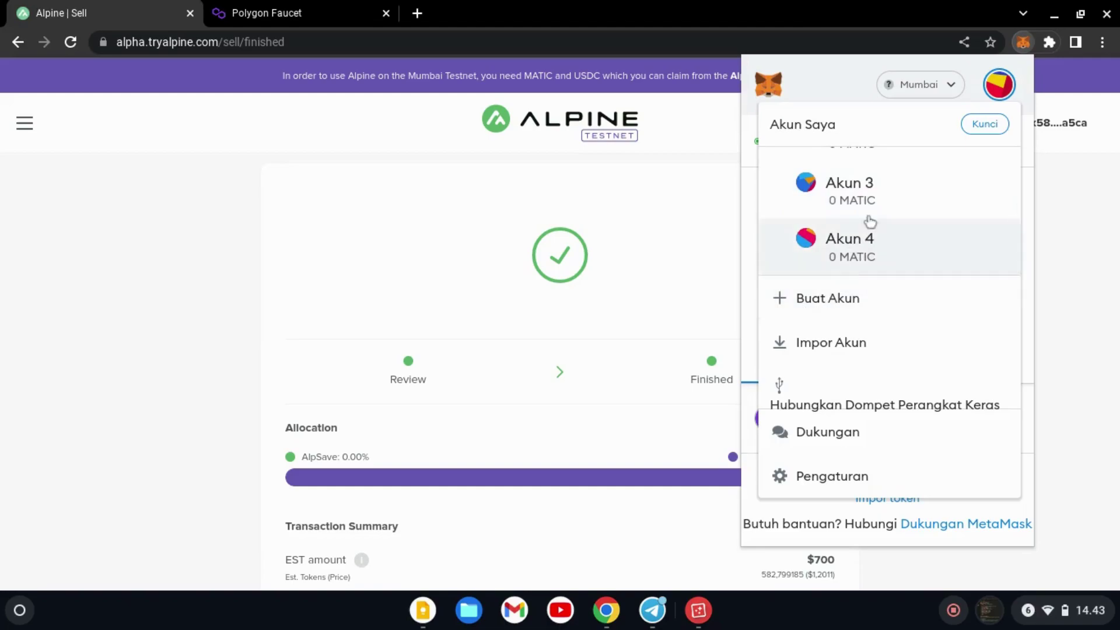
{"action": "scroll", "coordinate": [845, 216], "scroll_direction": "up", "scroll_amount": 3}
{"action": "scroll", "coordinate": [846, 215], "scroll_direction": "down", "scroll_amount": 2}
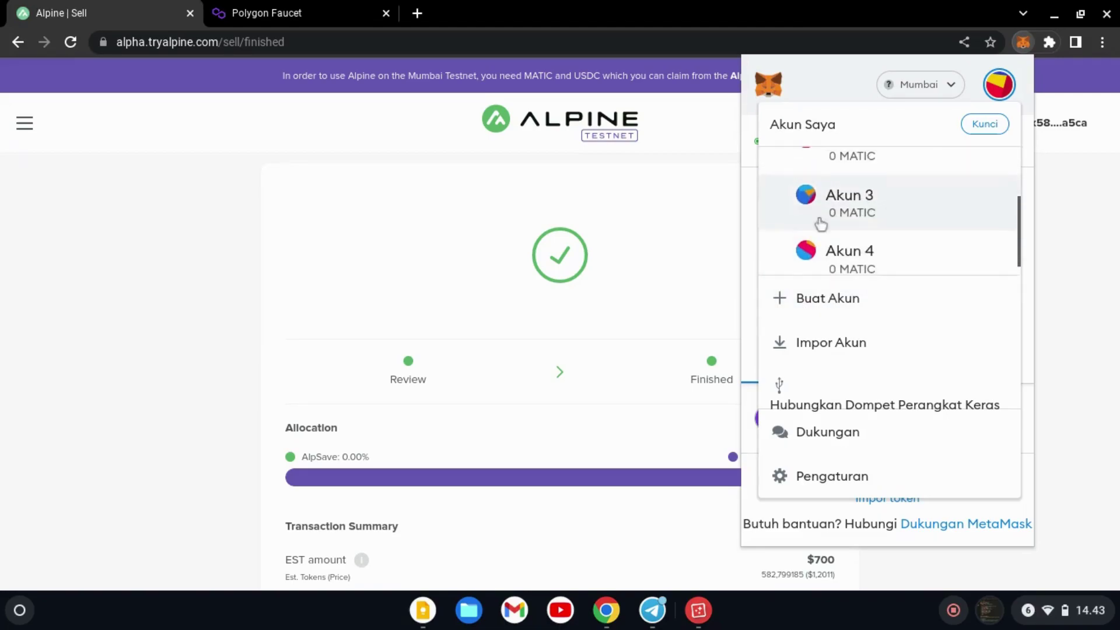
{"action": "left_click", "coordinate": [691, 212]}
Examine the finished sale's allocation, transaction summary and fees, and consult the Telegram task list again
{"action": "scroll", "coordinate": [655, 324], "scroll_direction": "down", "scroll_amount": 2}
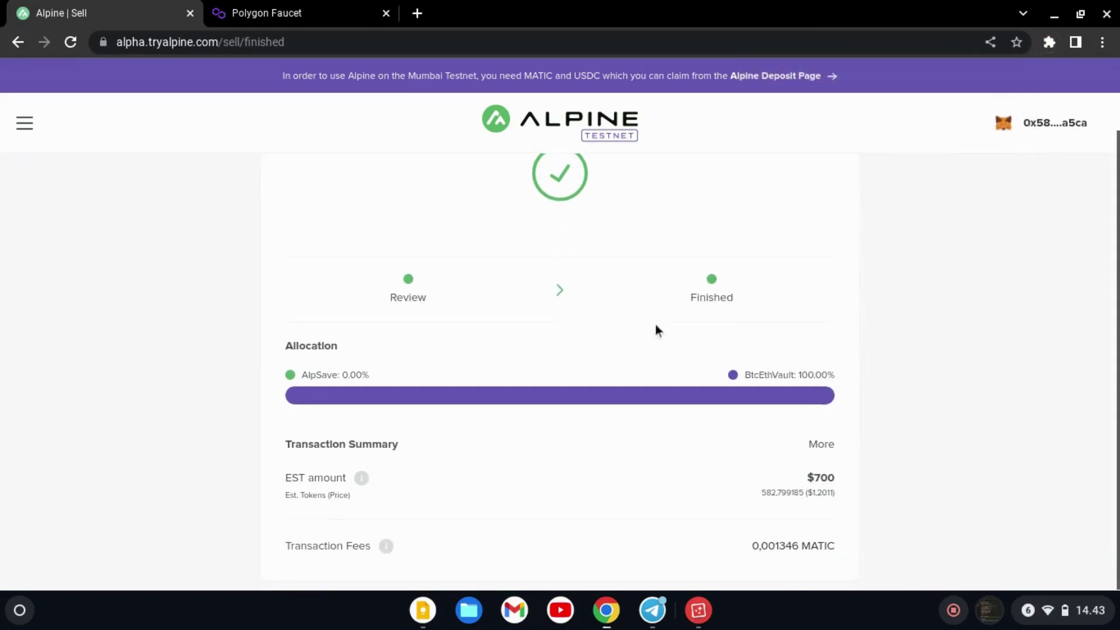
{"action": "scroll", "coordinate": [480, 263], "scroll_direction": "up", "scroll_amount": 2}
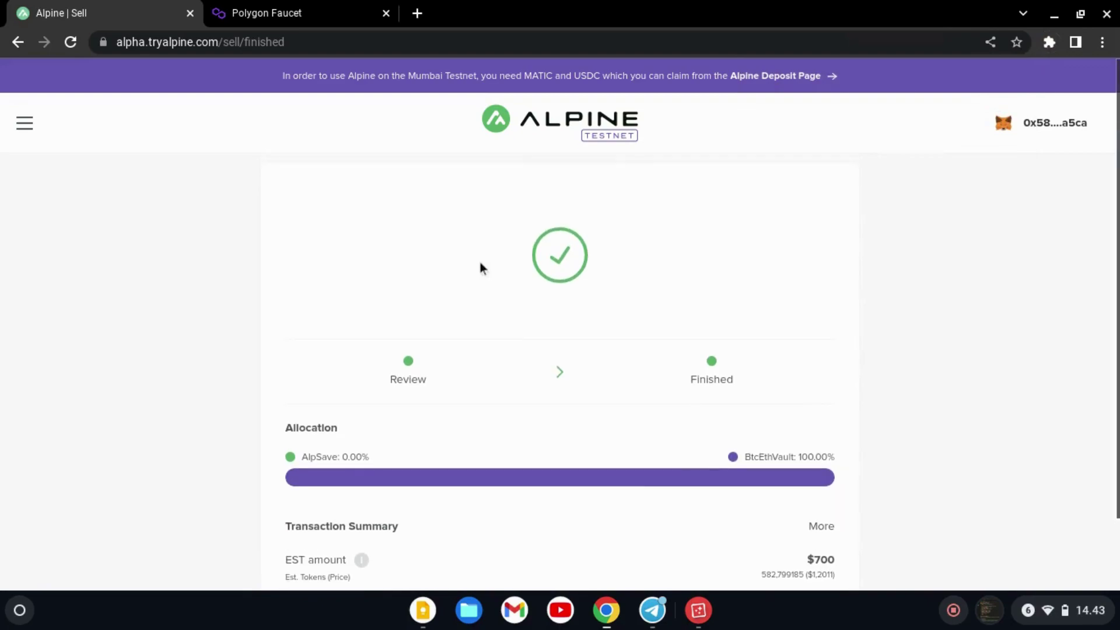
{"action": "left_click", "coordinate": [652, 610]}
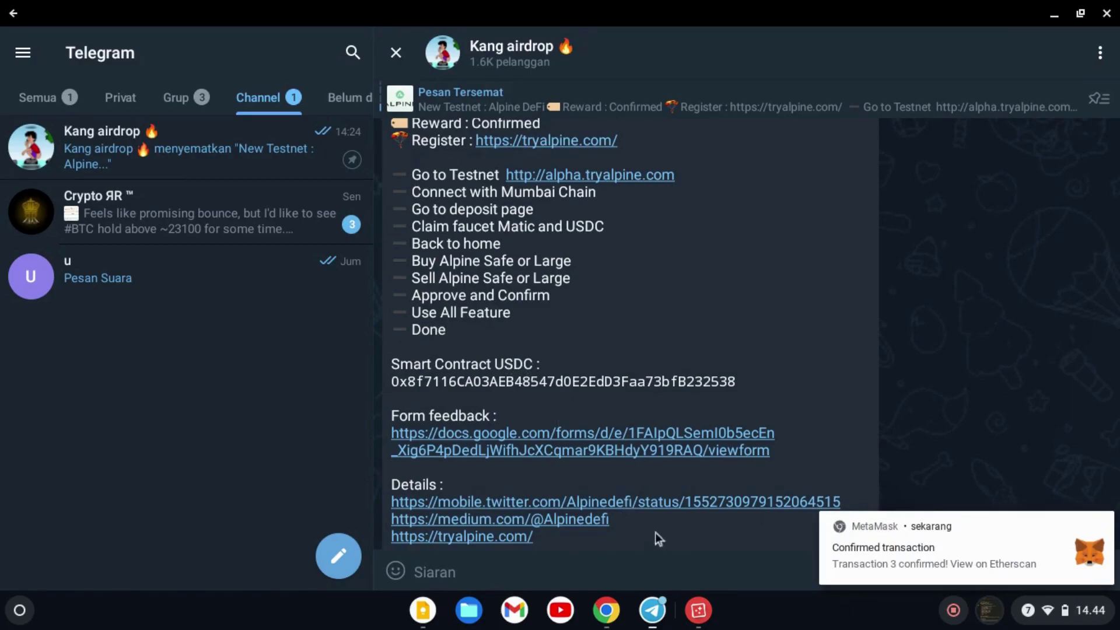
{"action": "left_click", "coordinate": [606, 611]}
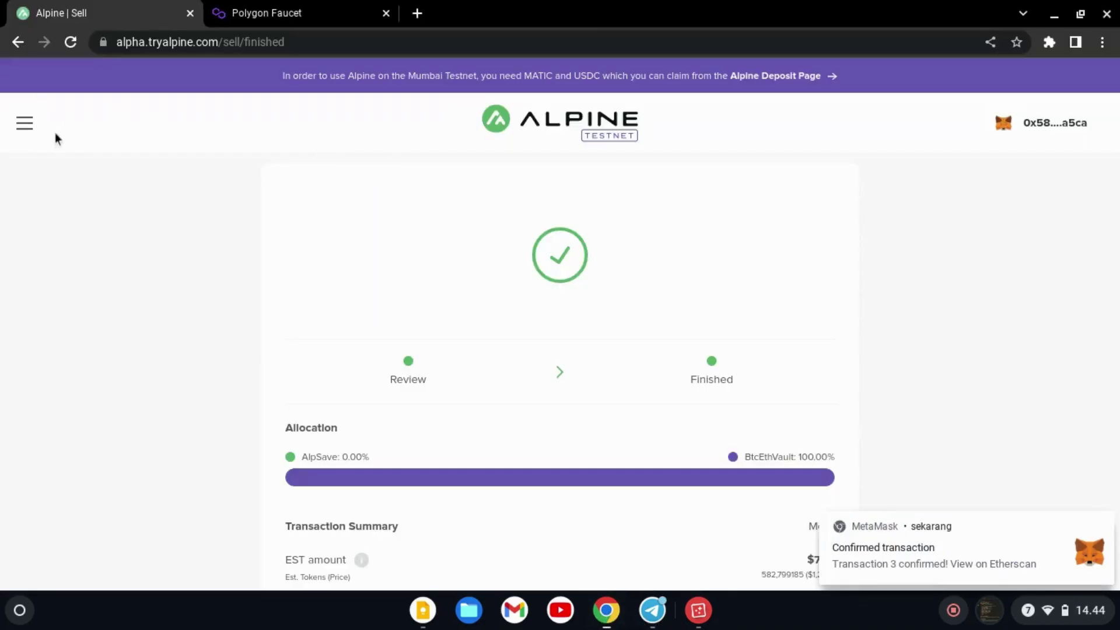
Return to the Alpine home page and examine the portfolio's balance, idle cash, baskets and allocation
{"action": "left_click", "coordinate": [24, 123]}
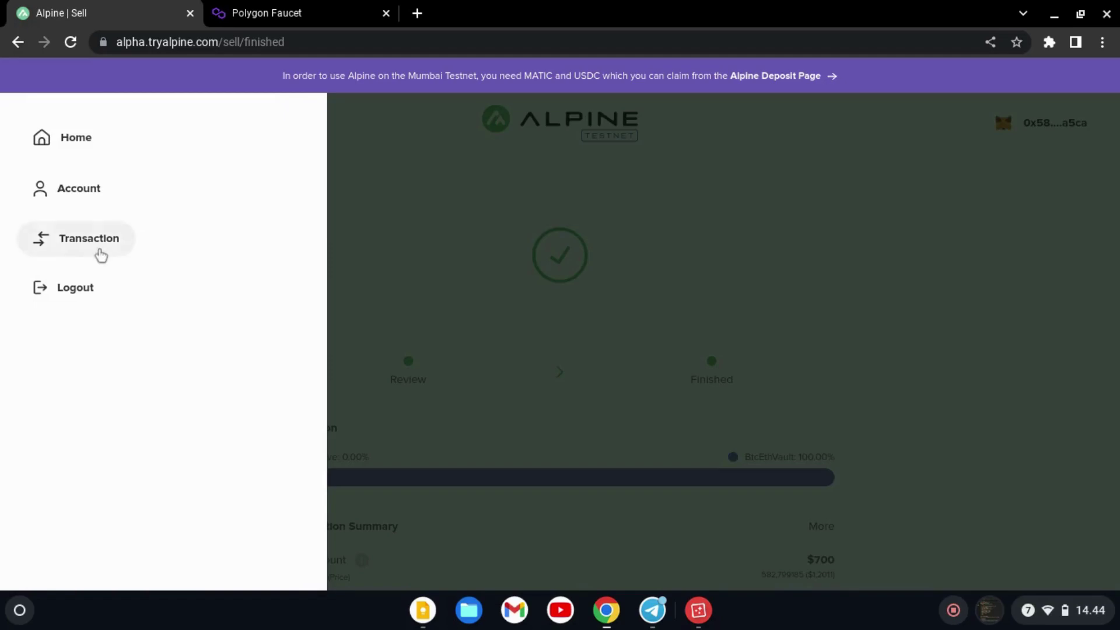
{"action": "left_click", "coordinate": [78, 142]}
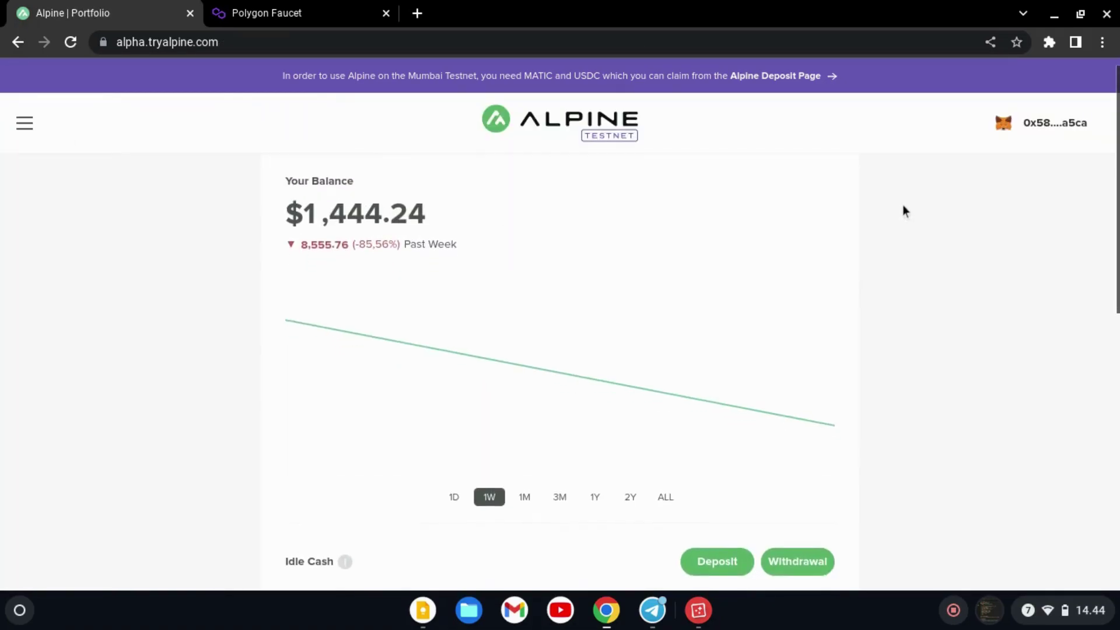
{"action": "scroll", "coordinate": [900, 213], "scroll_direction": "down", "scroll_amount": 7}
{"action": "scroll", "coordinate": [899, 216], "scroll_direction": "up", "scroll_amount": 5}
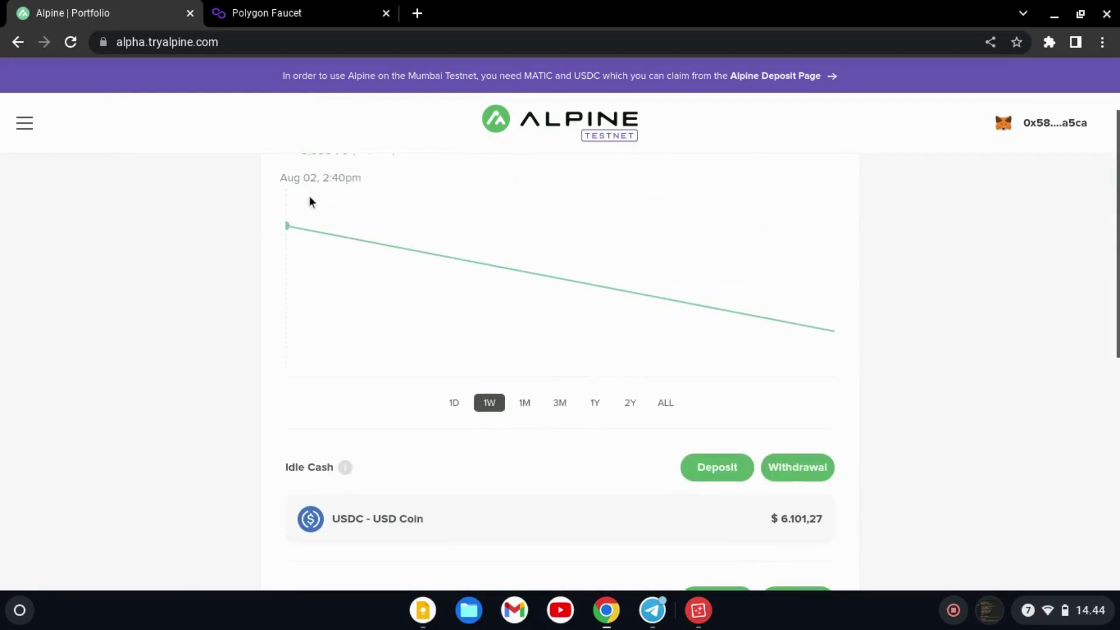
{"action": "scroll", "coordinate": [309, 201], "scroll_direction": "up", "scroll_amount": 2}
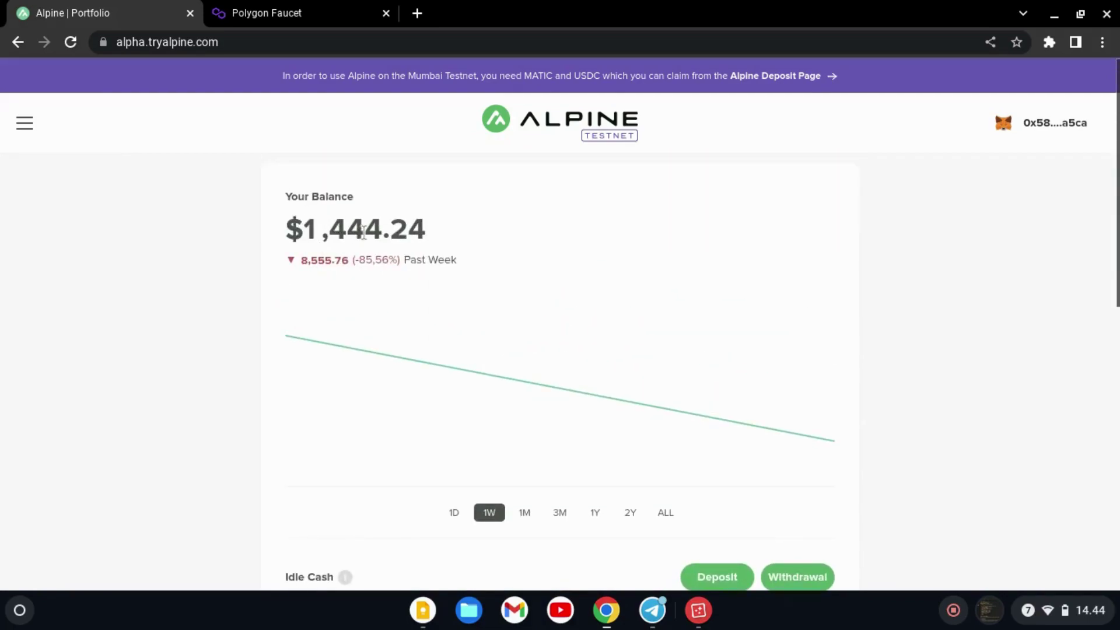
{"action": "scroll", "coordinate": [379, 227], "scroll_direction": "down", "scroll_amount": 1}
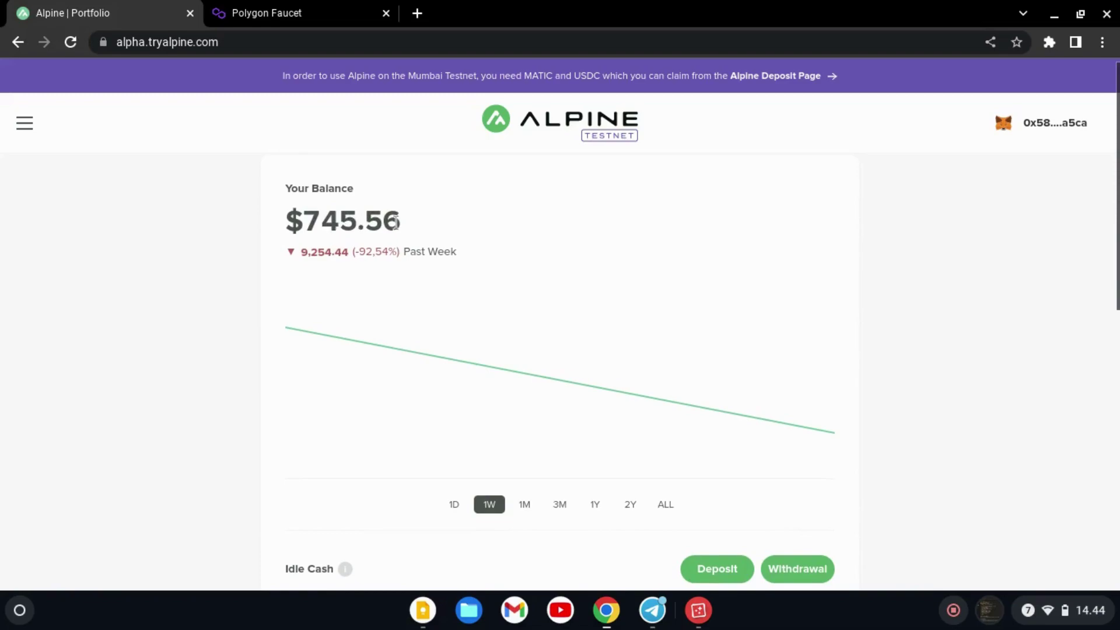
{"action": "scroll", "coordinate": [899, 224], "scroll_direction": "down", "scroll_amount": 8}
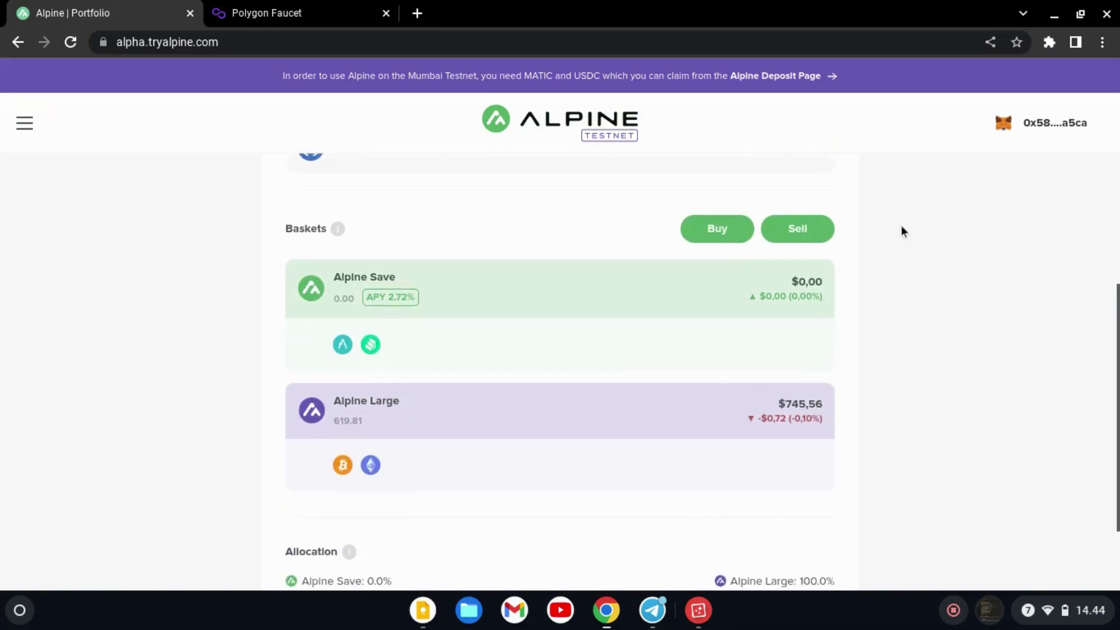
{"action": "scroll", "coordinate": [901, 225], "scroll_direction": "down", "scroll_amount": 2}
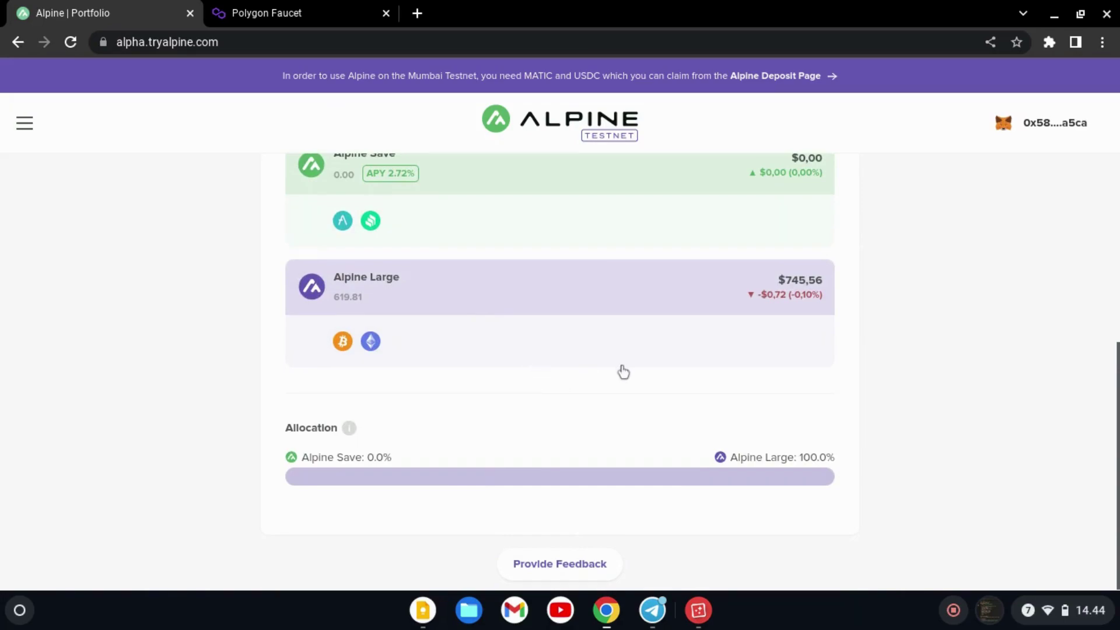
{"action": "scroll", "coordinate": [457, 372], "scroll_direction": "up", "scroll_amount": 7}
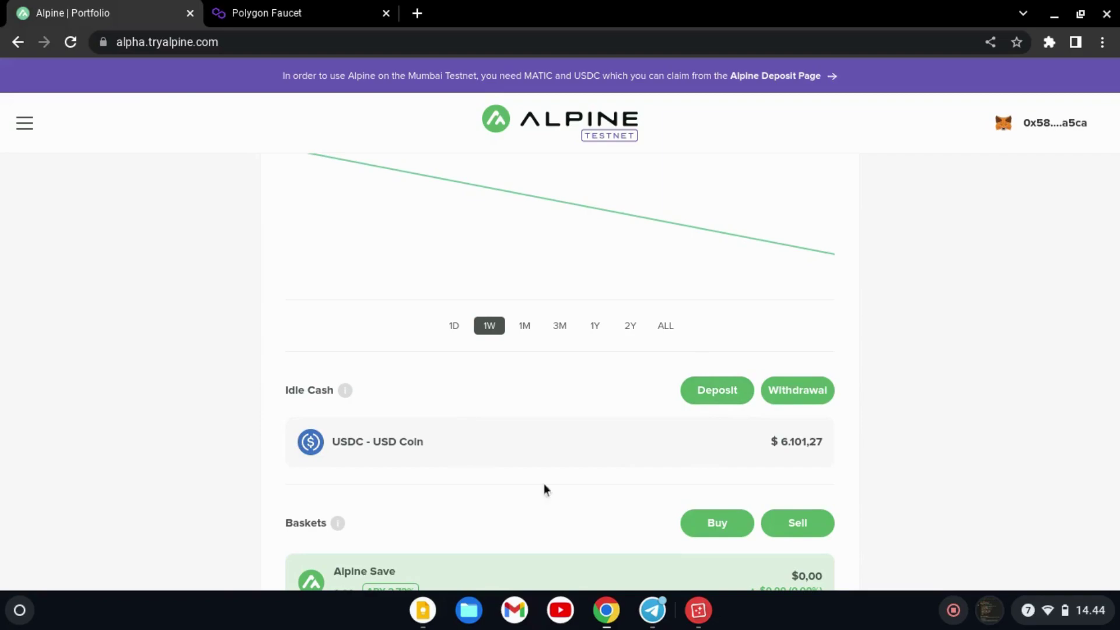
Copy the USDC smart contract address from the task list in Telegram and switch back to Chrome
{"action": "left_click", "coordinate": [654, 608]}
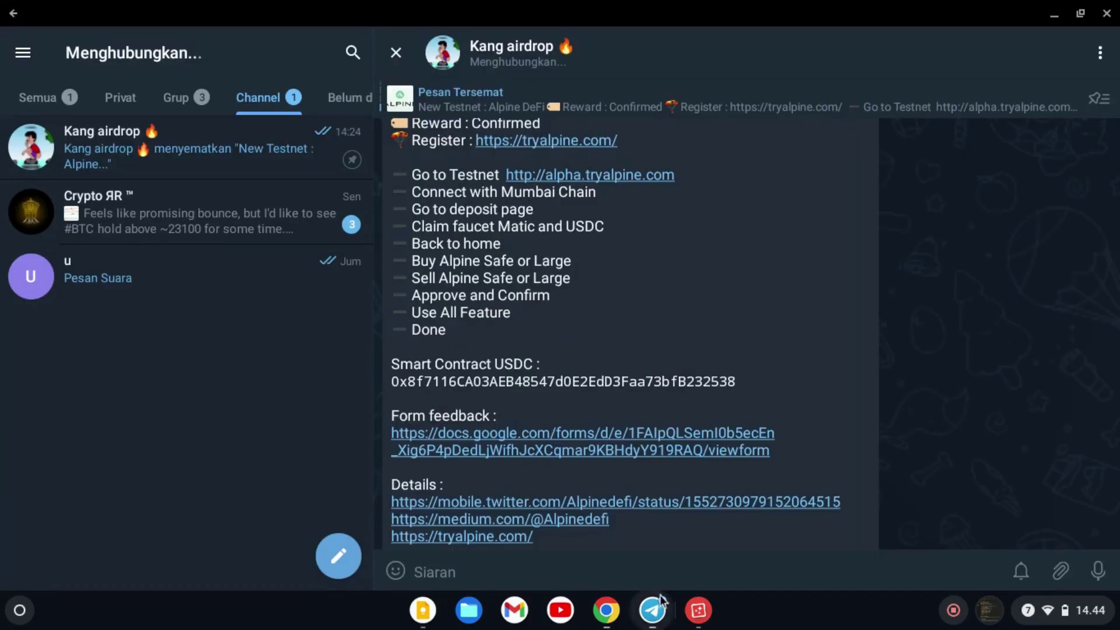
{"action": "left_click", "coordinate": [502, 382]}
{"action": "left_click", "coordinate": [608, 610]}
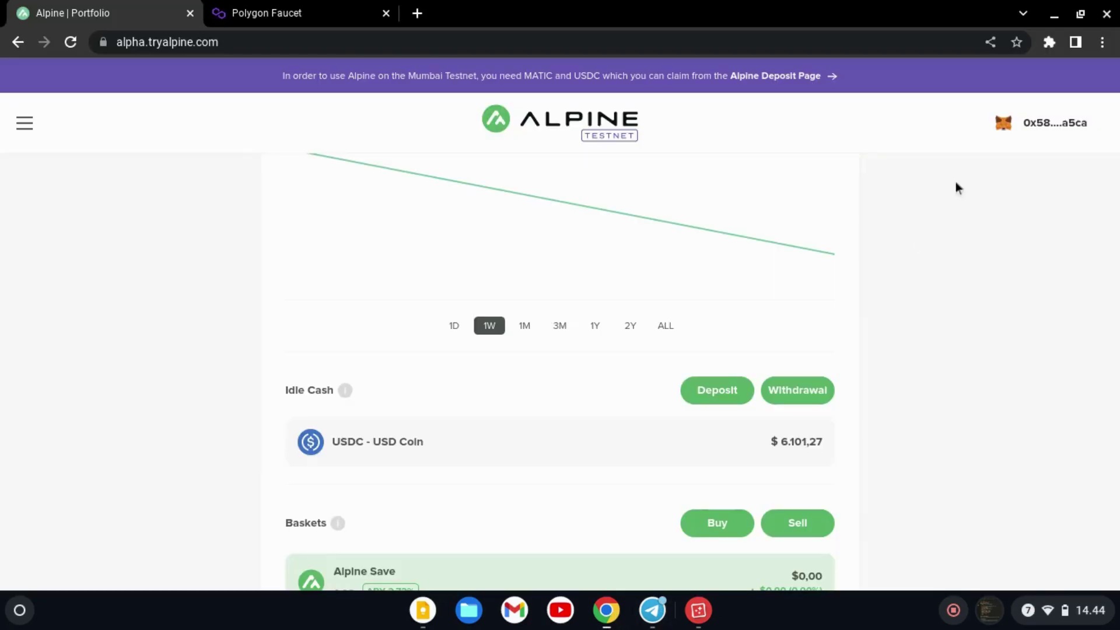
Try to import USDC as a custom token in MetaMask using the copied contract address
{"action": "left_click", "coordinate": [1046, 45]}
{"action": "left_click", "coordinate": [865, 328]}
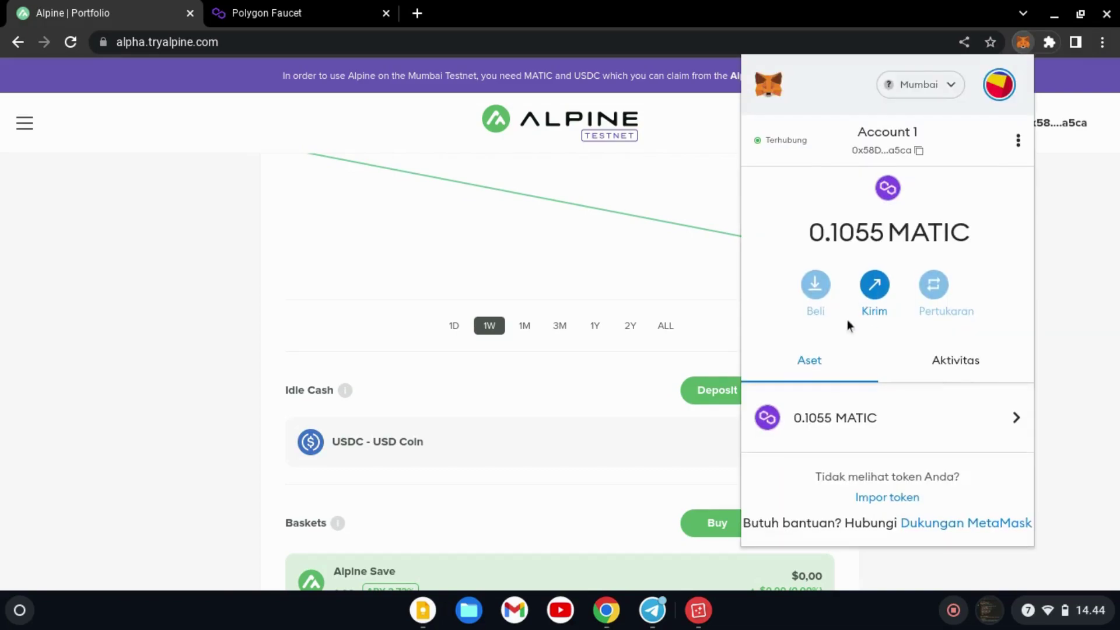
{"action": "left_click", "coordinate": [878, 495]}
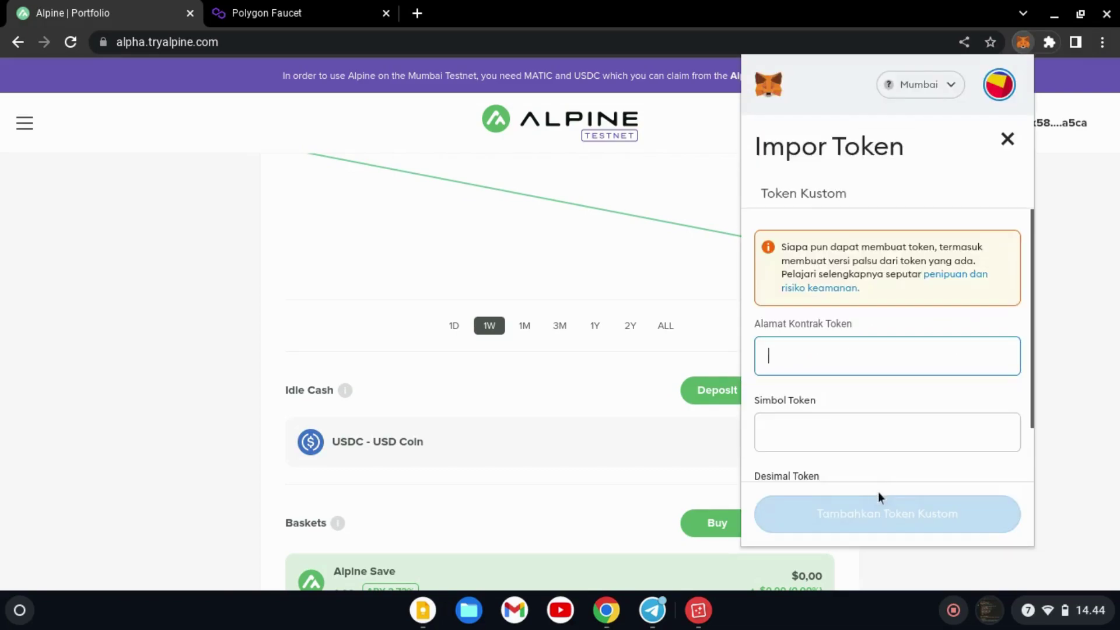
{"action": "right_click", "coordinate": [791, 352]}
{"action": "left_click", "coordinate": [853, 166]}
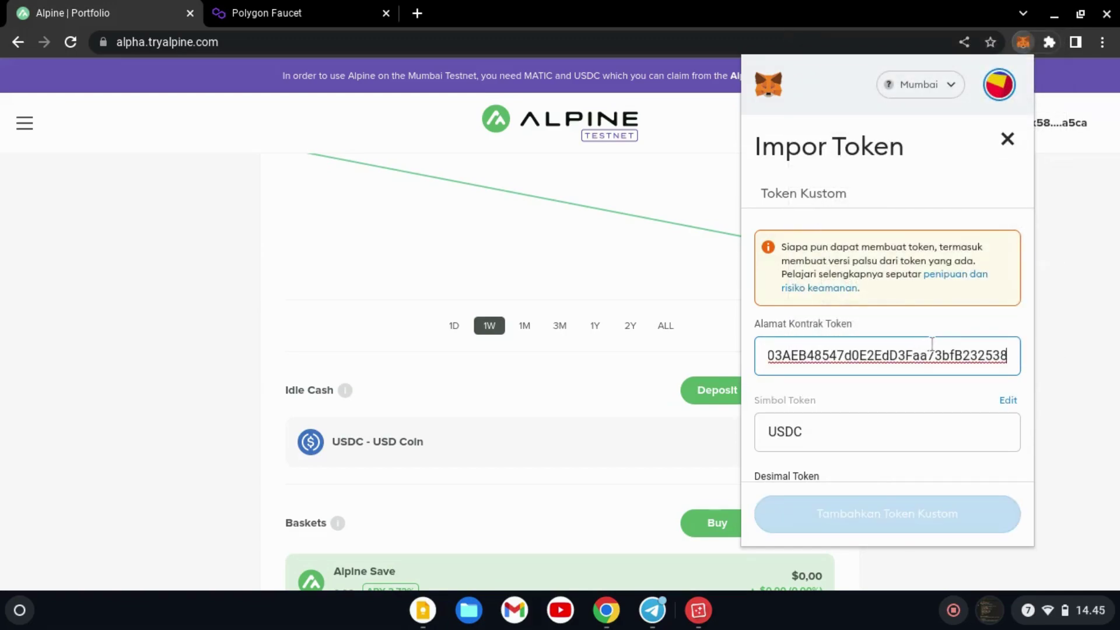
Check the custom token's remaining fields and look up its decimals on mumbai.polygonscan.com
{"action": "scroll", "coordinate": [888, 369], "scroll_direction": "down", "scroll_amount": 1}
{"action": "scroll", "coordinate": [888, 365], "scroll_direction": "down", "scroll_amount": 5}
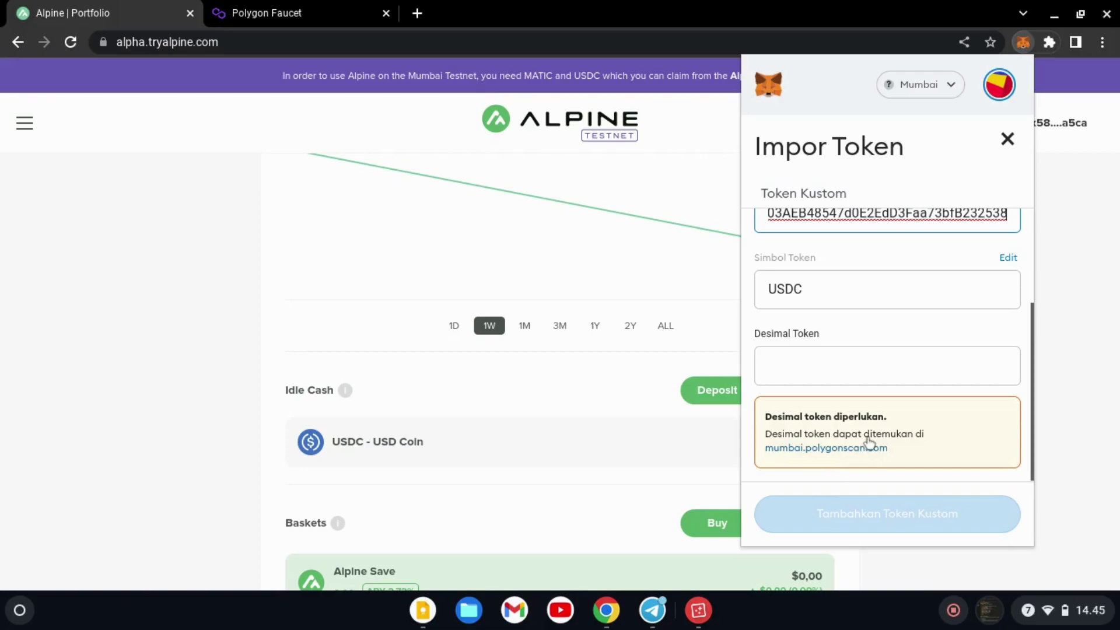
{"action": "scroll", "coordinate": [816, 432], "scroll_direction": "up", "scroll_amount": 2}
{"action": "scroll", "coordinate": [816, 432], "scroll_direction": "down", "scroll_amount": 2}
{"action": "left_click", "coordinate": [821, 453]}
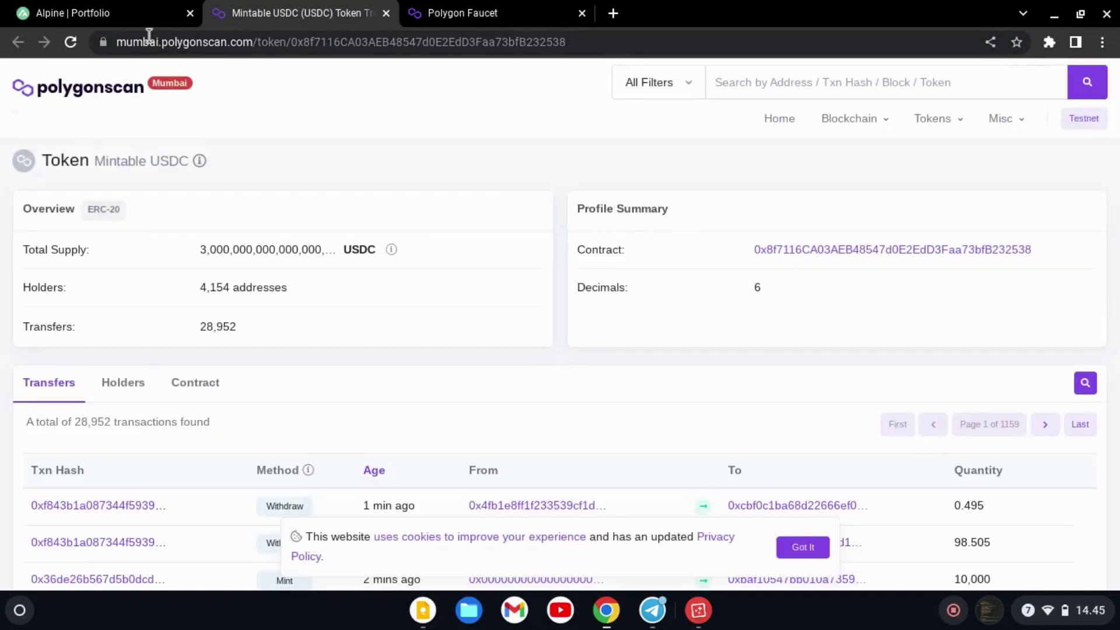
Reopen MetaMask's token import and fill in the copied USDC contract address 0x8f7116CA03AEB48547d0E2EdD3Faa73bfB232538
{"action": "mouse_move", "coordinate": [1091, 104]}
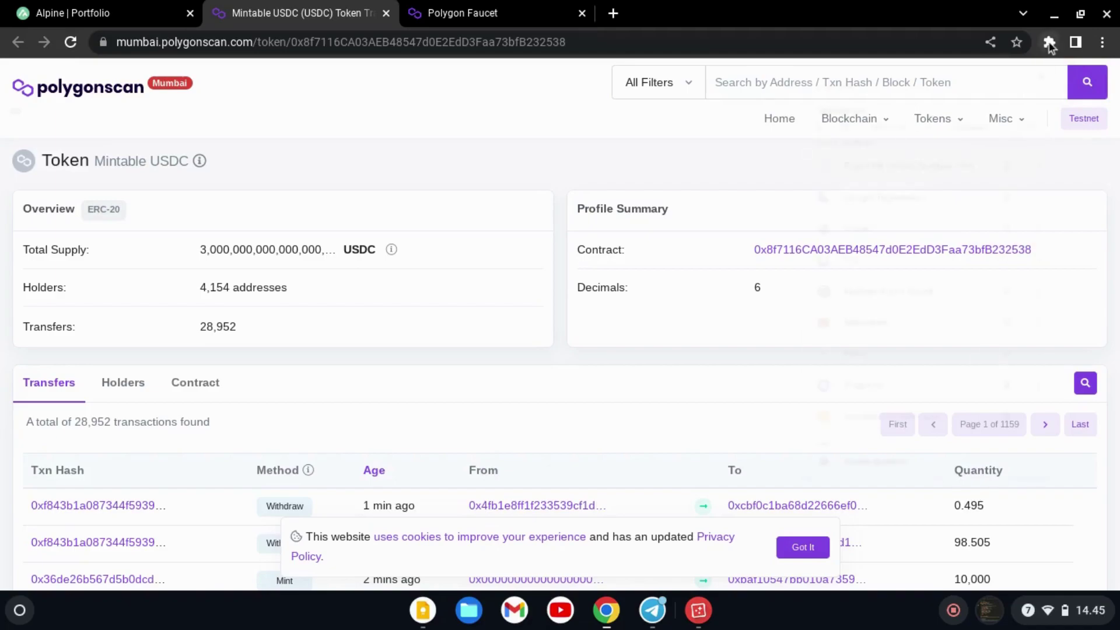
{"action": "left_click", "coordinate": [1048, 42]}
{"action": "left_click", "coordinate": [863, 321]}
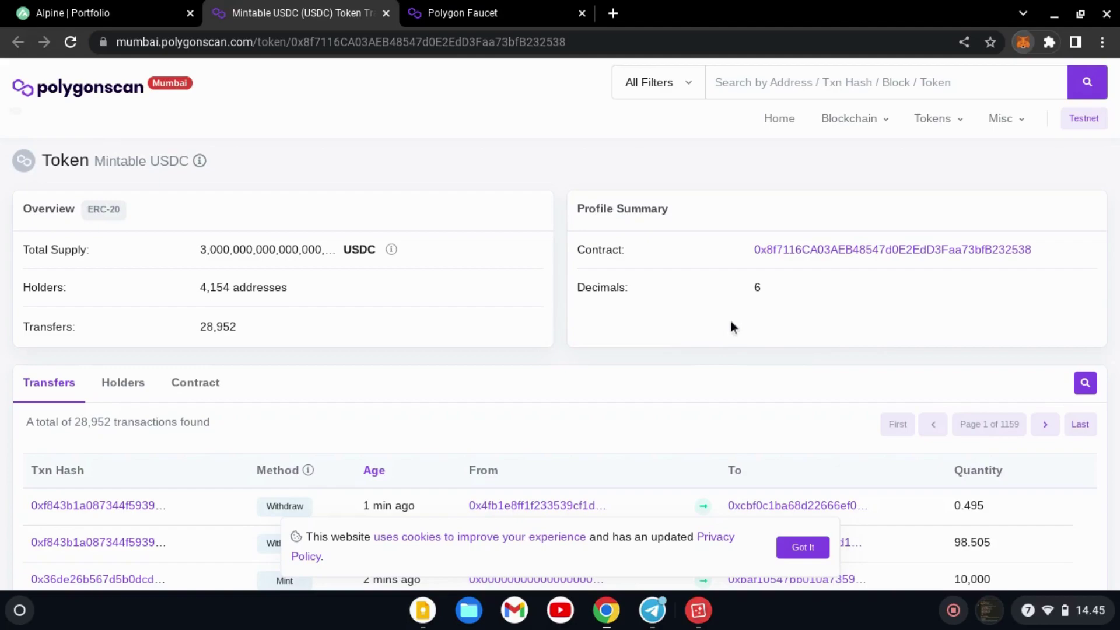
{"action": "scroll", "coordinate": [795, 344], "scroll_direction": "down", "scroll_amount": 1}
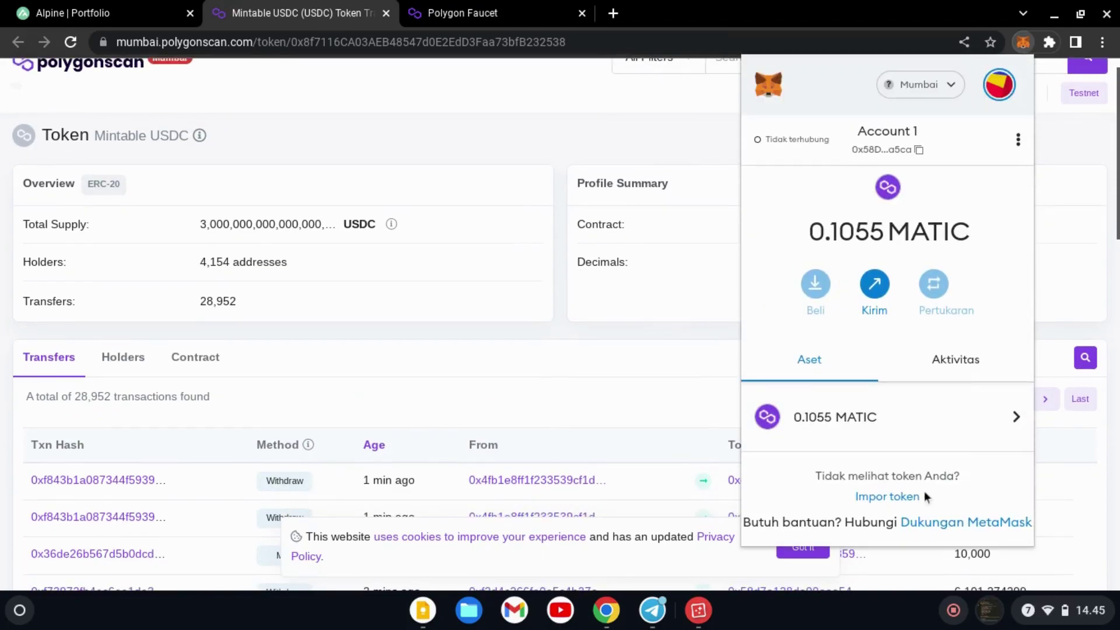
{"action": "left_click", "coordinate": [899, 496]}
{"action": "right_click", "coordinate": [801, 358]}
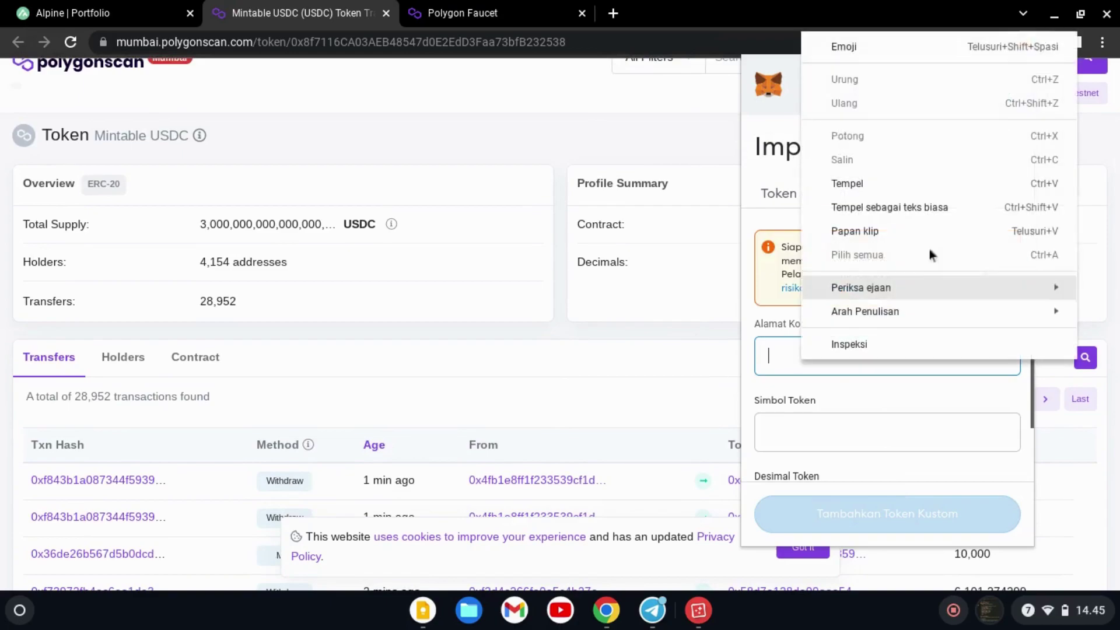
{"action": "left_click", "coordinate": [855, 185]}
Replace the token's zero decimals with 6, then add and import the custom USDC token into the wallet
{"action": "scroll", "coordinate": [862, 341], "scroll_direction": "down", "scroll_amount": 1}
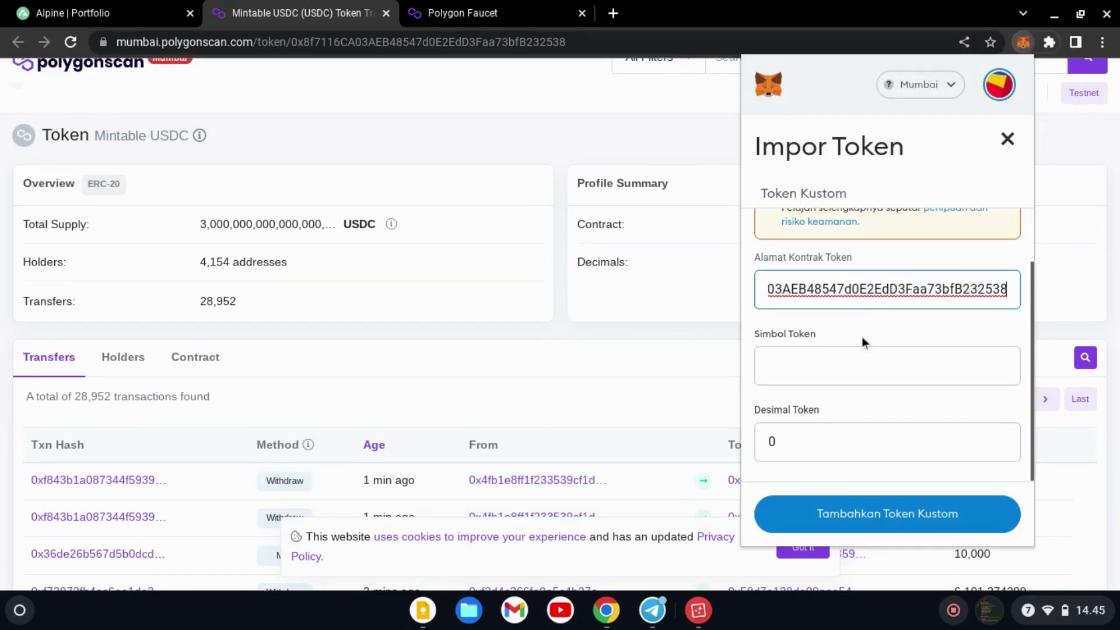
{"action": "left_click", "coordinate": [787, 439]}
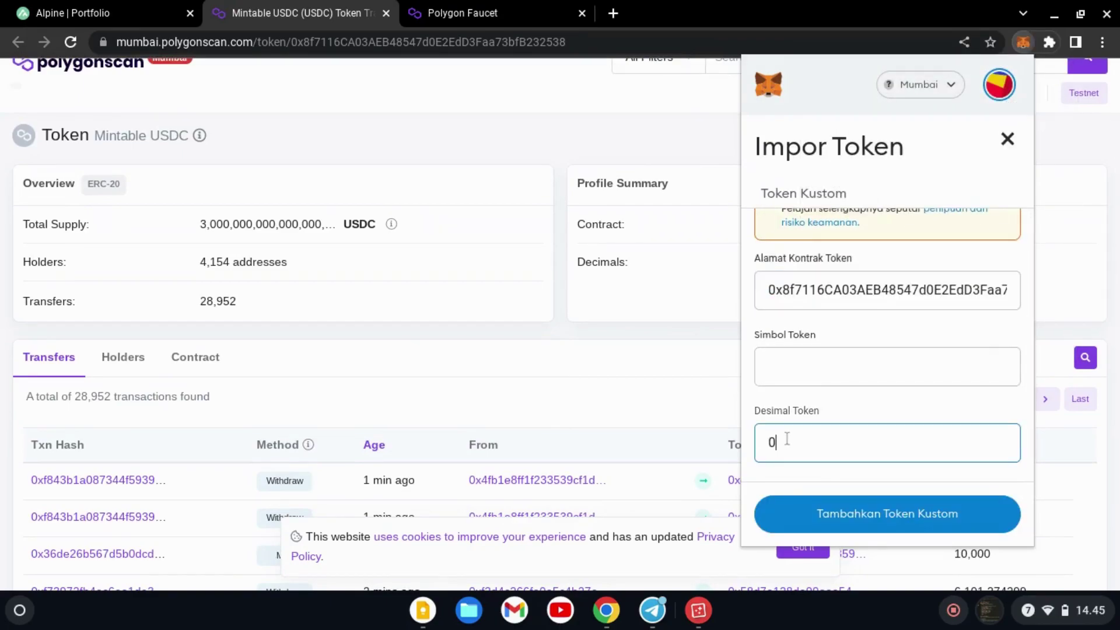
{"action": "key", "text": "BackSpace"}
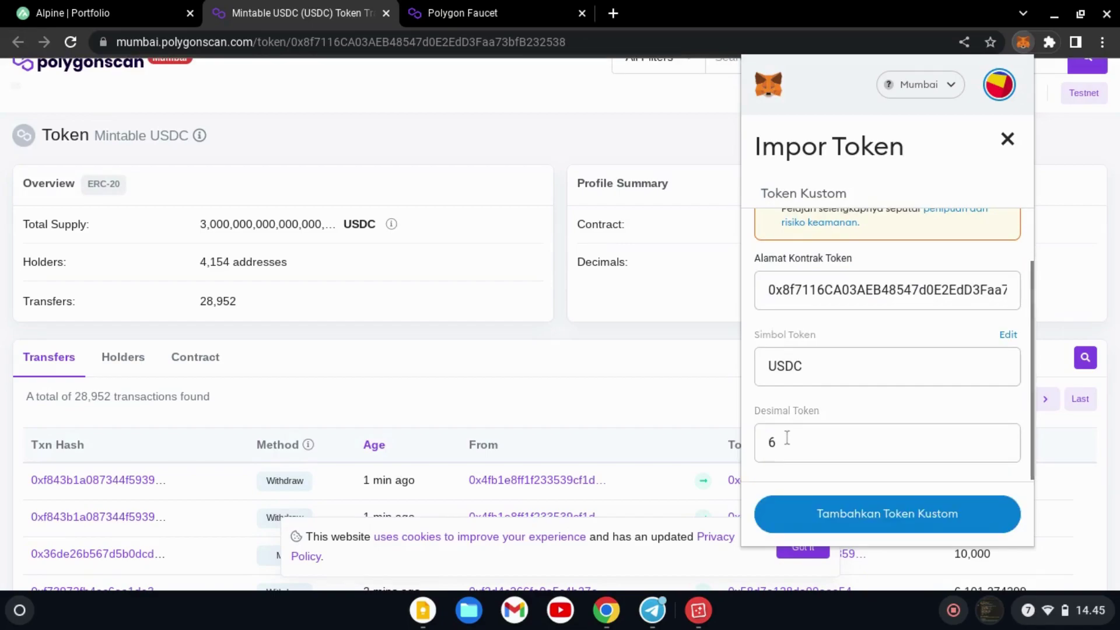
{"action": "left_click", "coordinate": [911, 514]}
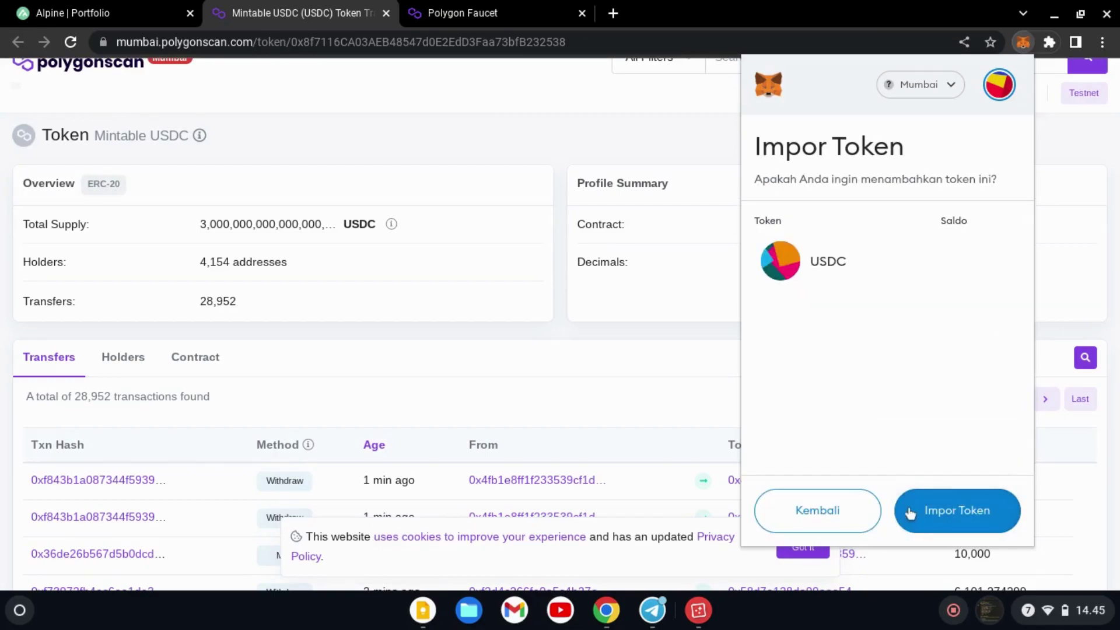
{"action": "left_click", "coordinate": [958, 511]}
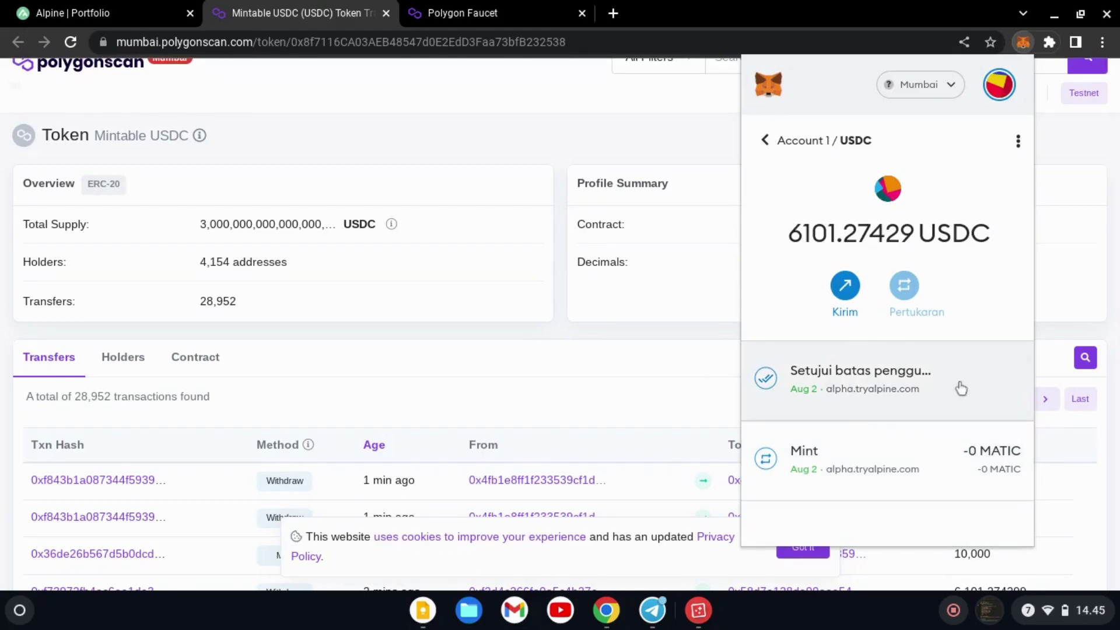
Check the MATIC and USDC balances in the wallet's asset list and close MetaMask
{"action": "left_click", "coordinate": [764, 141]}
{"action": "scroll", "coordinate": [857, 437], "scroll_direction": "down", "scroll_amount": 1}
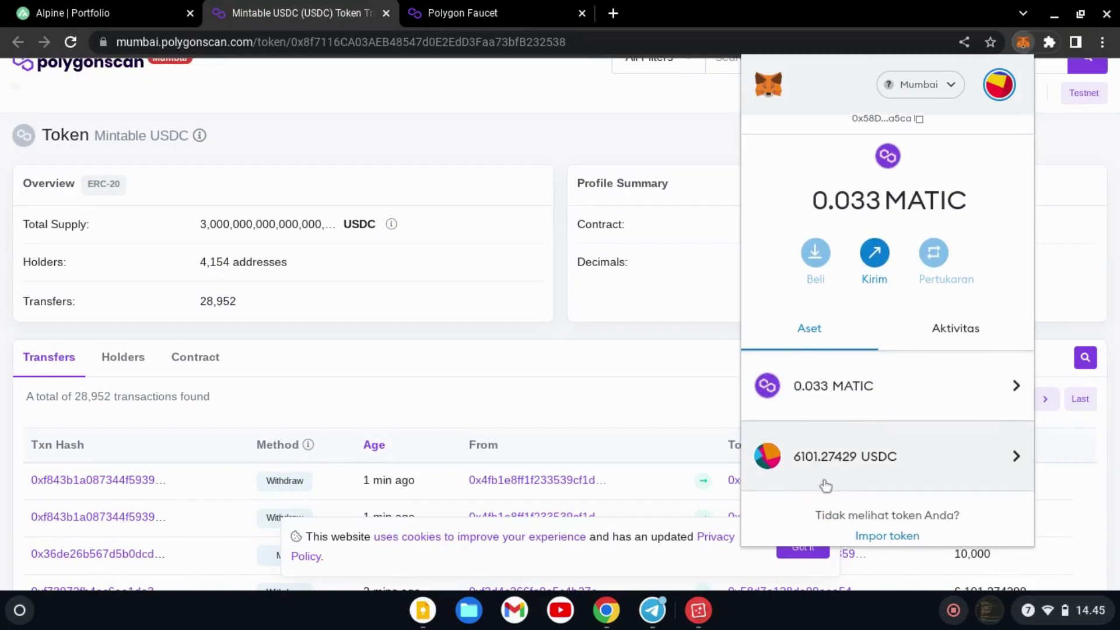
{"action": "left_click", "coordinate": [642, 330]}
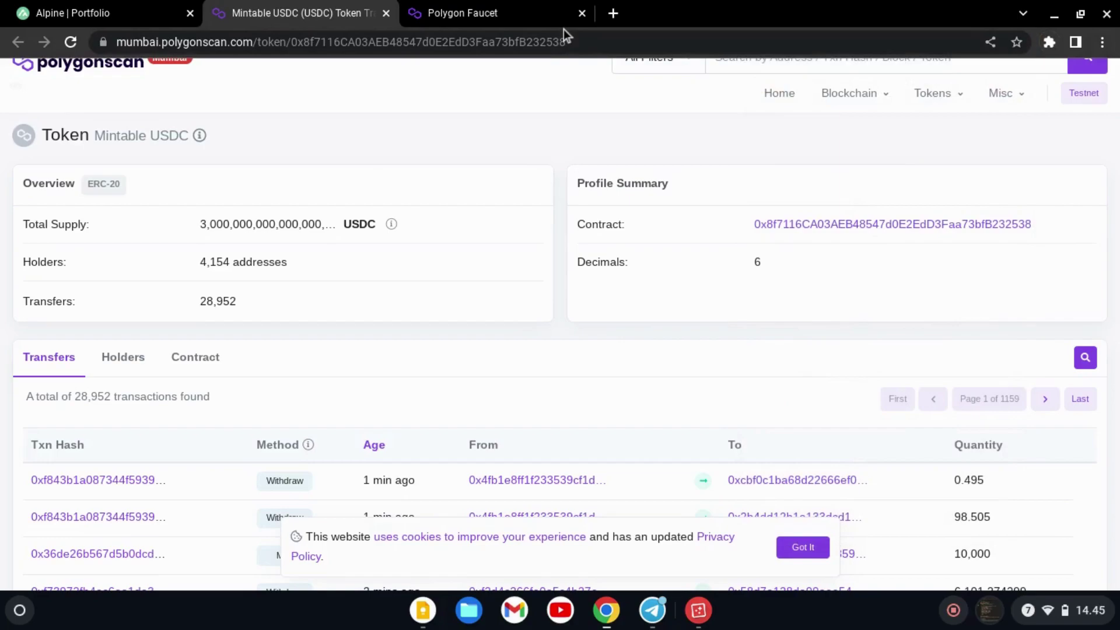
Review the baskets and allocation on the Alpine portfolio, and reread the testnet task list in Telegram
{"action": "left_click", "coordinate": [114, 12]}
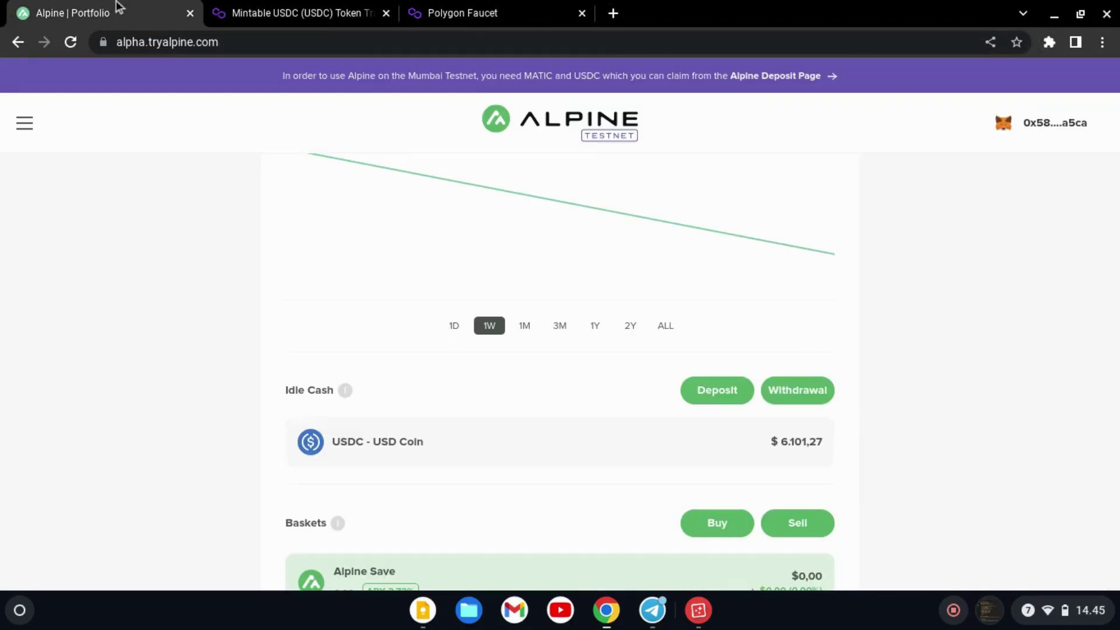
{"action": "scroll", "coordinate": [733, 244], "scroll_direction": "down", "scroll_amount": 7}
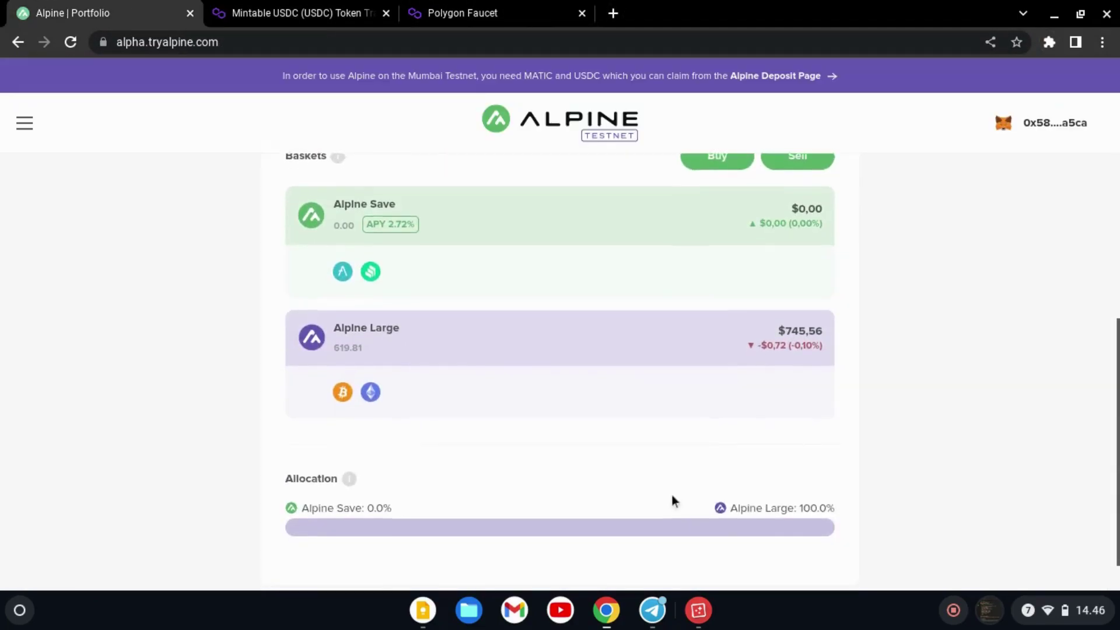
{"action": "scroll", "coordinate": [663, 460], "scroll_direction": "up", "scroll_amount": 2}
{"action": "left_click", "coordinate": [653, 610]}
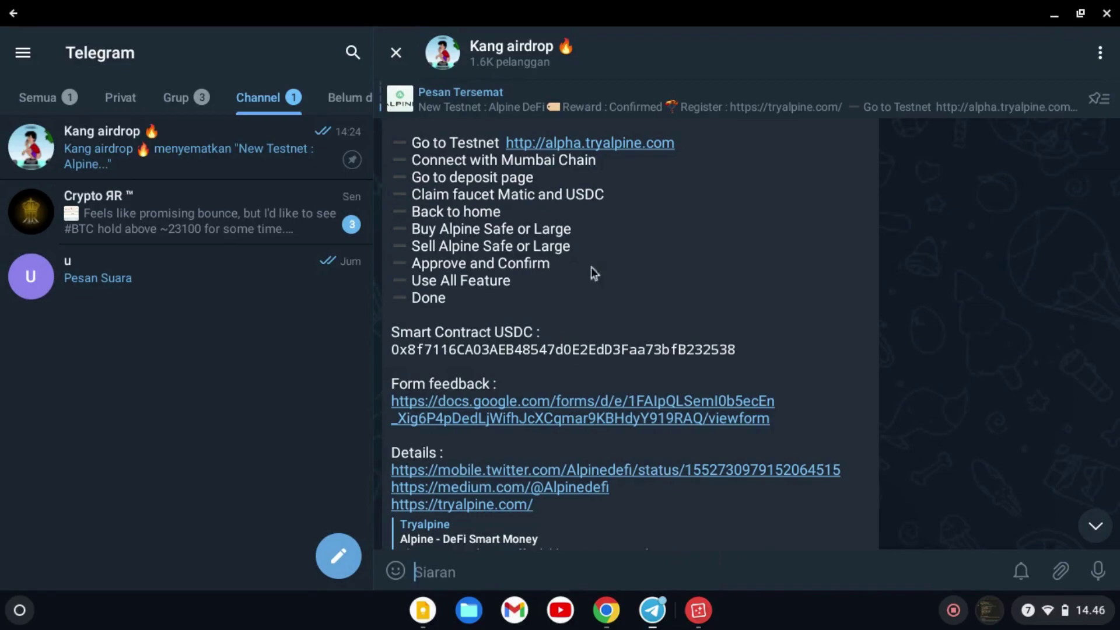
{"action": "scroll", "coordinate": [670, 291], "scroll_direction": "up", "scroll_amount": 2}
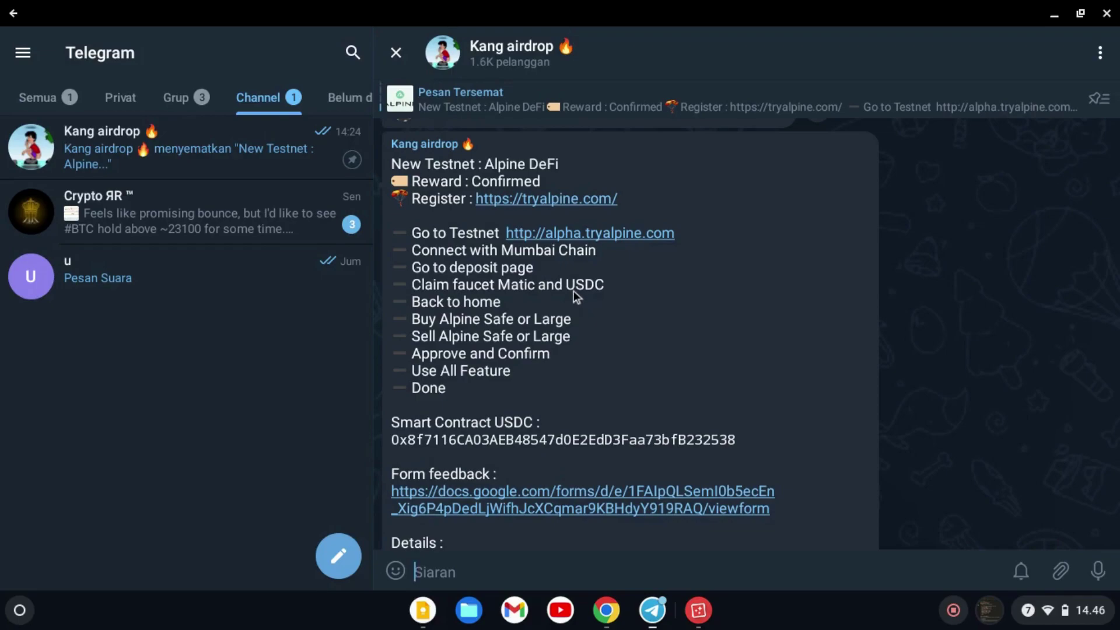
{"action": "scroll", "coordinate": [586, 286], "scroll_direction": "down", "scroll_amount": 7}
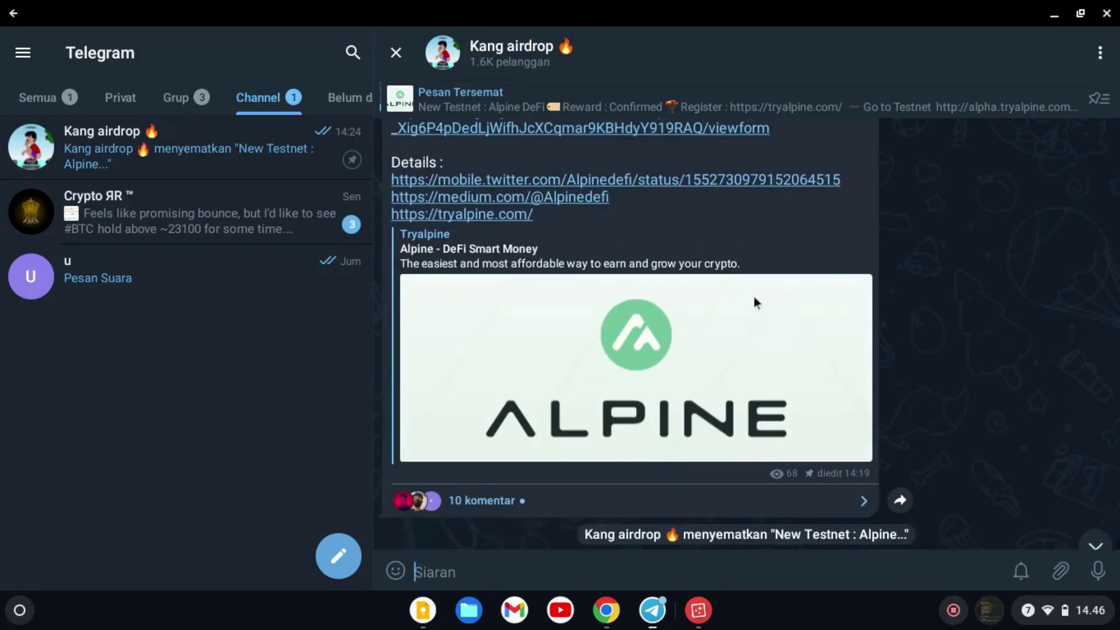